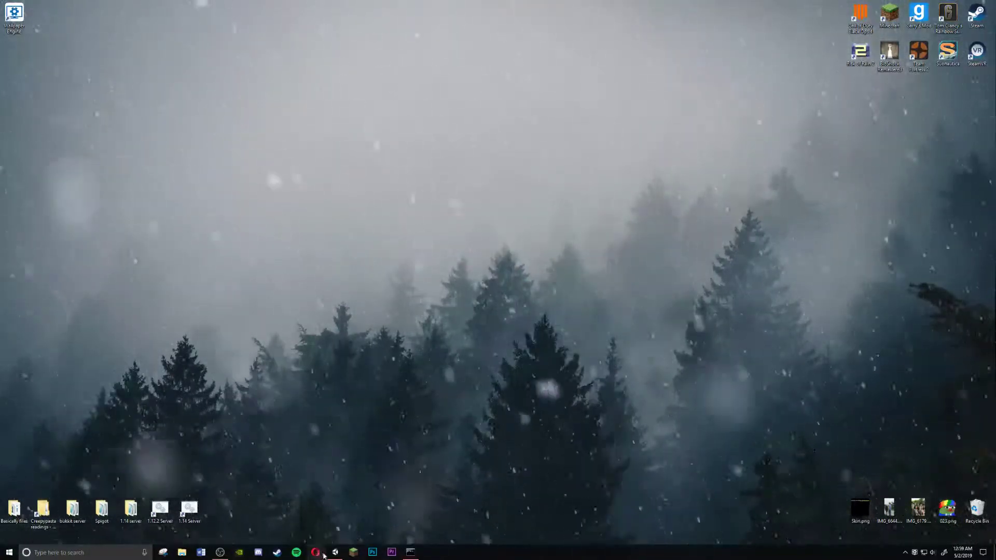
Step: Switch to the Unity project containing the Josuke avatar and open the VRChat SDK account settings
mouse_move(334, 554)
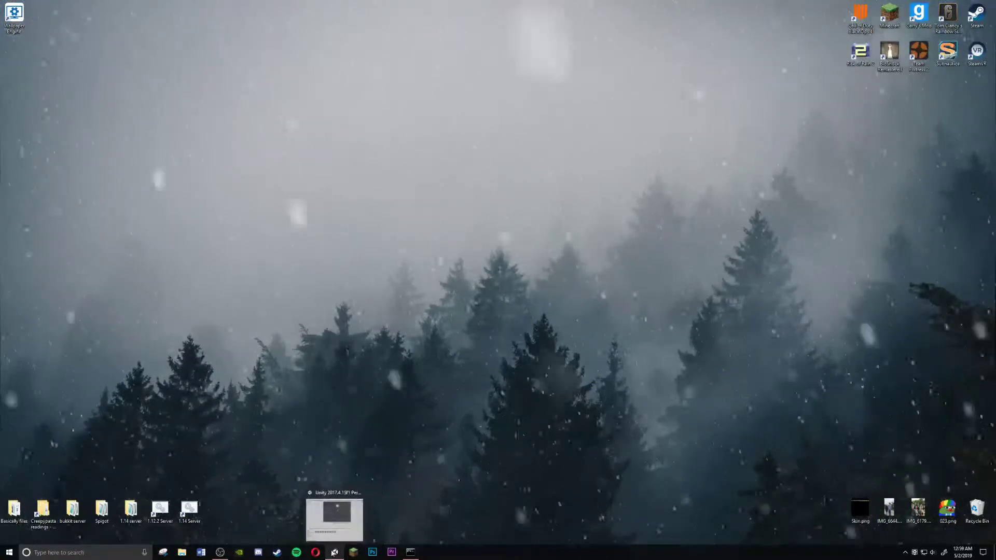
left_click(334, 554)
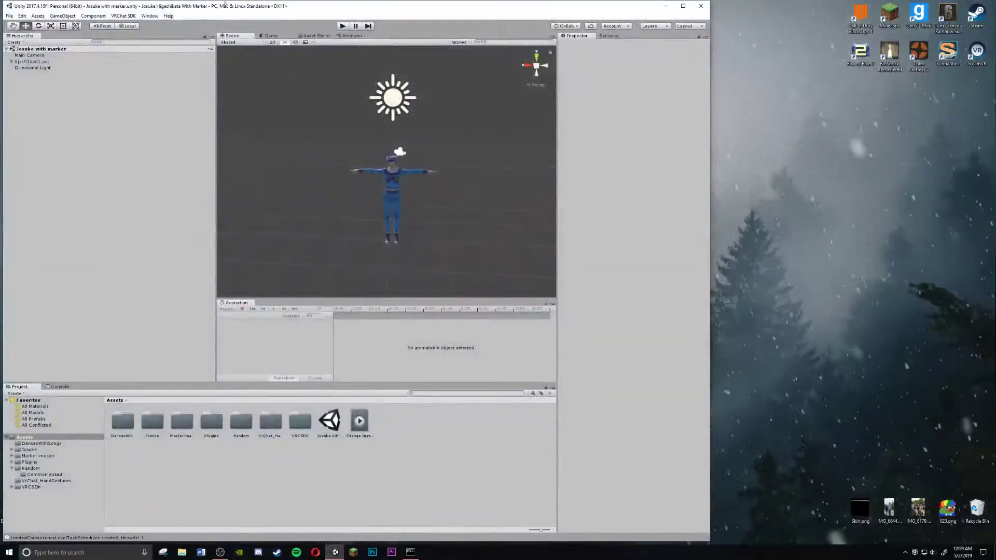
mouse_move(226, 9)
left_mouse_down()
mouse_move(337, 16)
mouse_move(226, 10)
left_mouse_up()
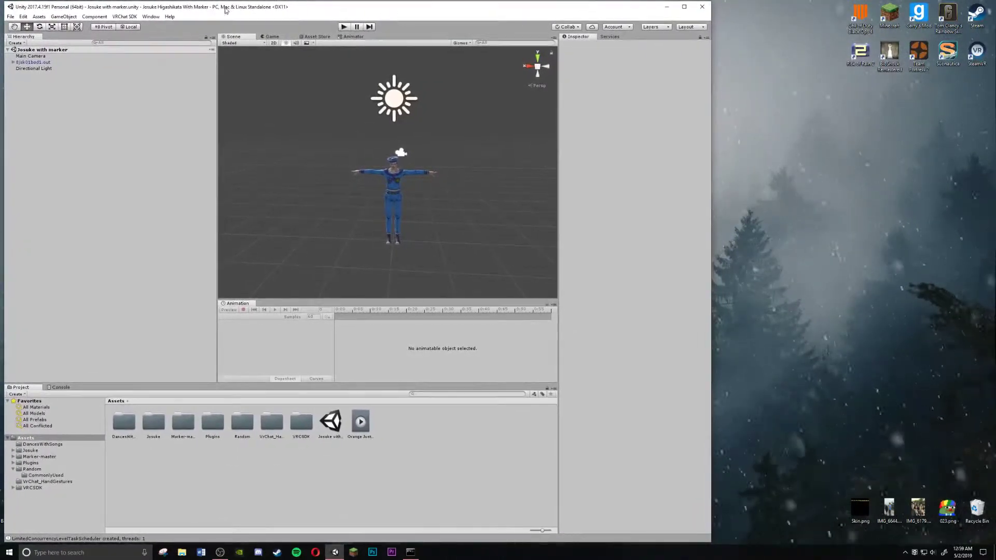
left_click(151, 16)
mouse_move(125, 16)
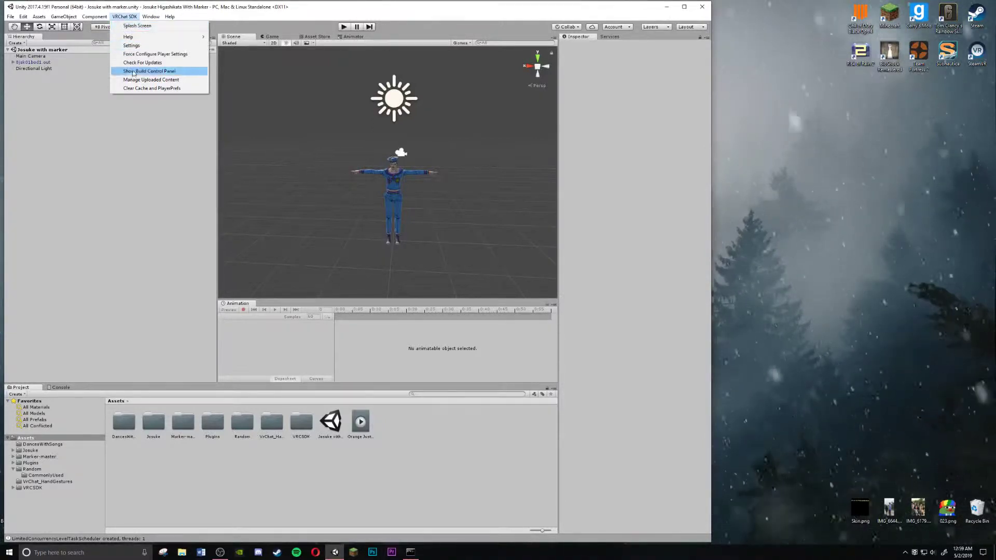
left_click(131, 45)
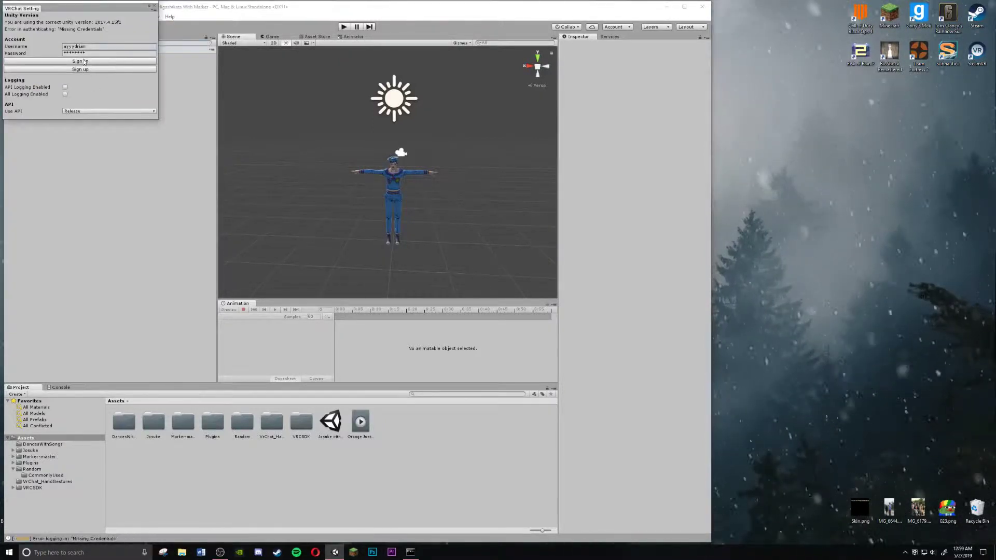
Step: Open the VRChat SDK build control panel and place it over the desktop beside the Unity window
left_click(150, 16)
mouse_move(124, 17)
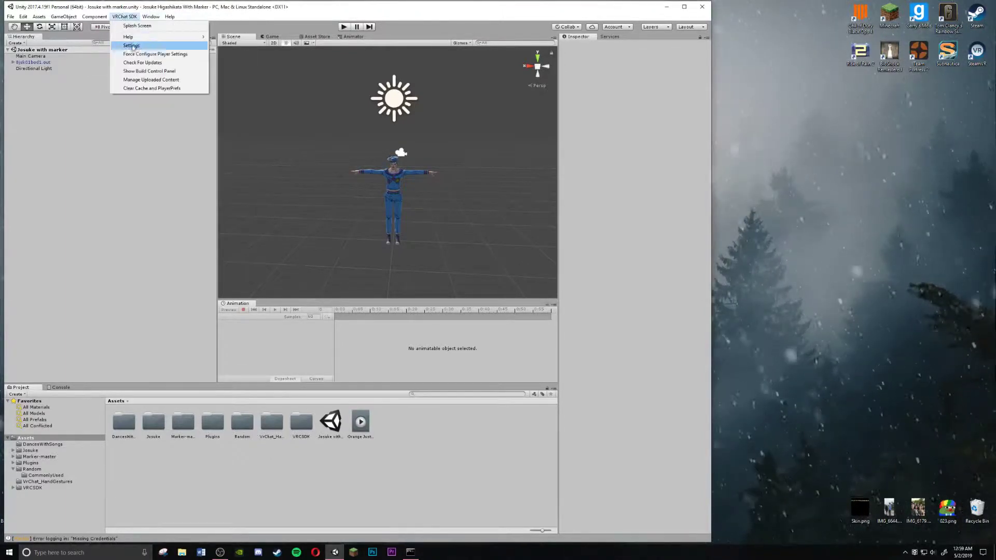
left_click(138, 71)
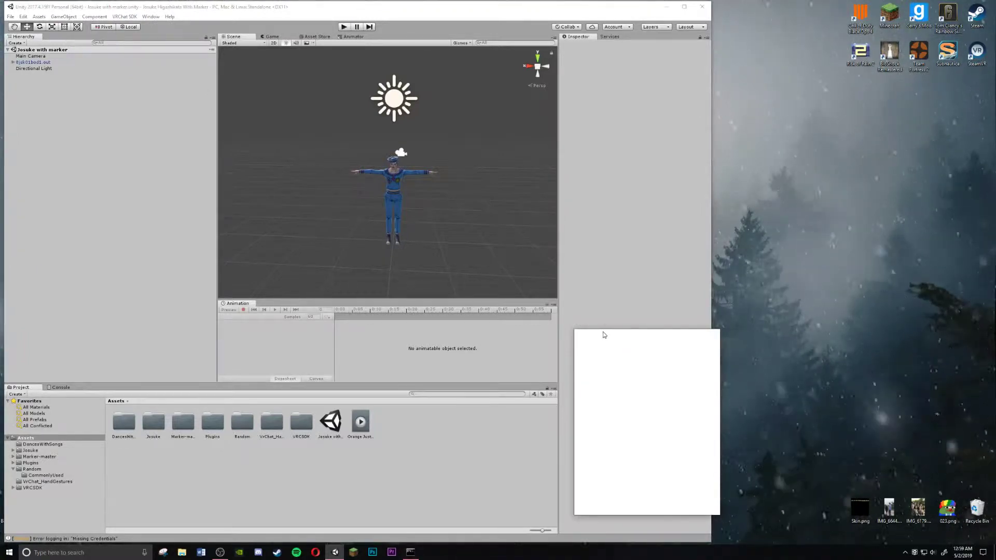
left_click_drag(604, 335, 764, 195)
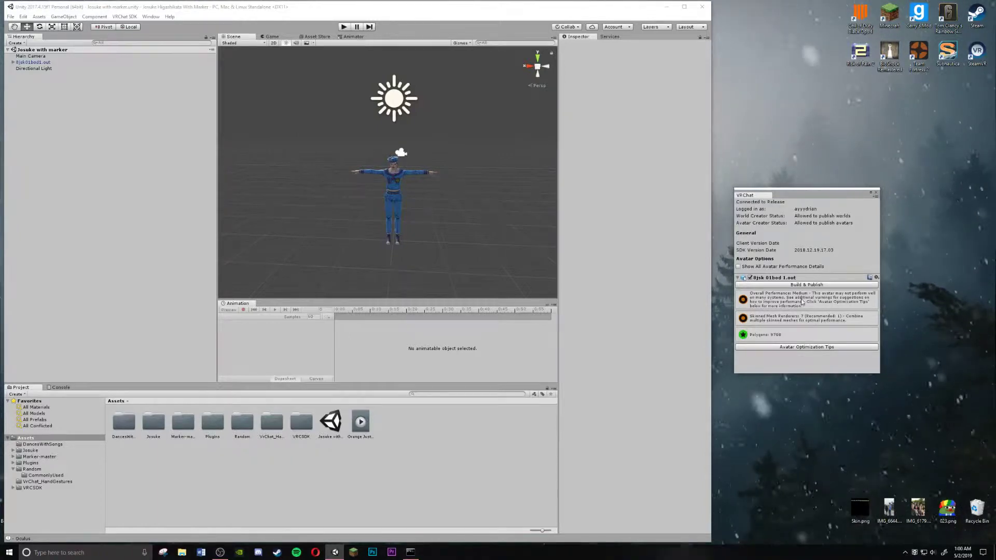
left_click_drag(792, 195, 797, 135)
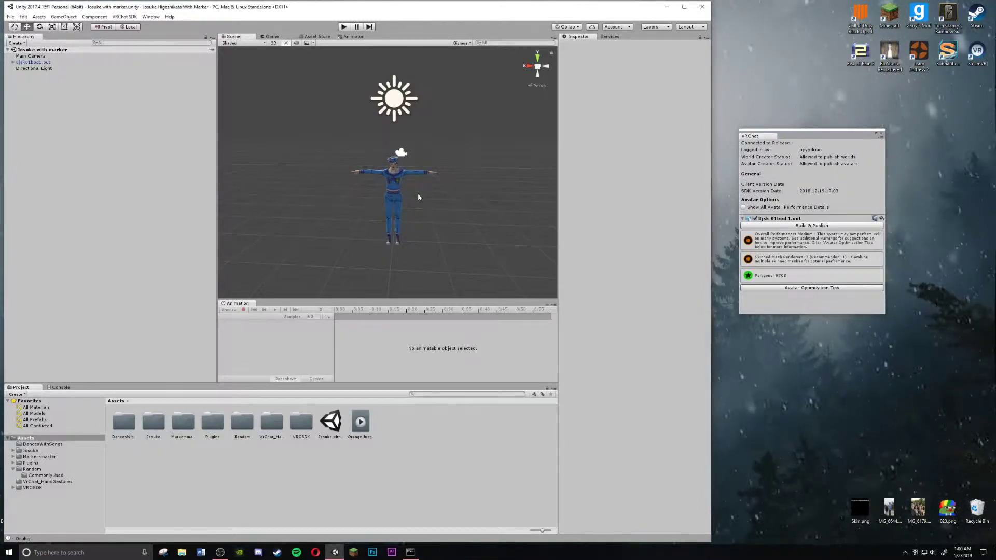
Step: Examine the avatar in the scene and the Orange Justice animation clip in the project assets
scroll(456, 224, "up", 5)
left_click_drag(493, 248, 474, 219)
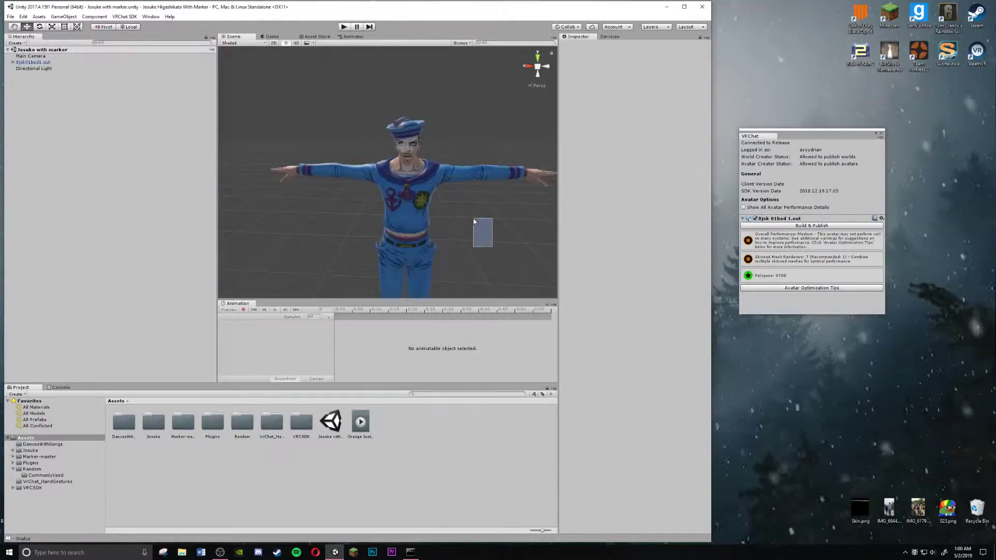
right_click_drag(473, 220, 499, 230)
key("s")
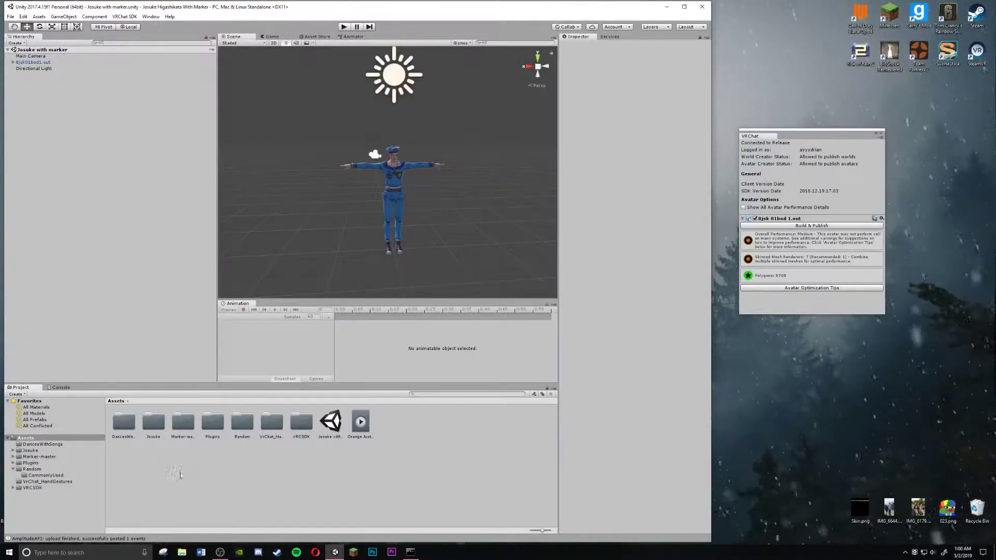
left_click(213, 422)
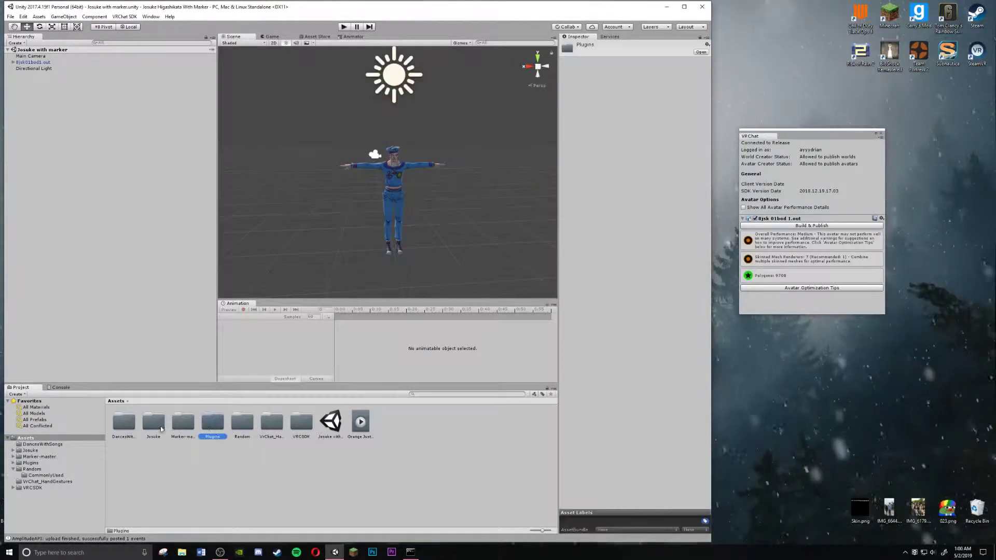
left_click(152, 424)
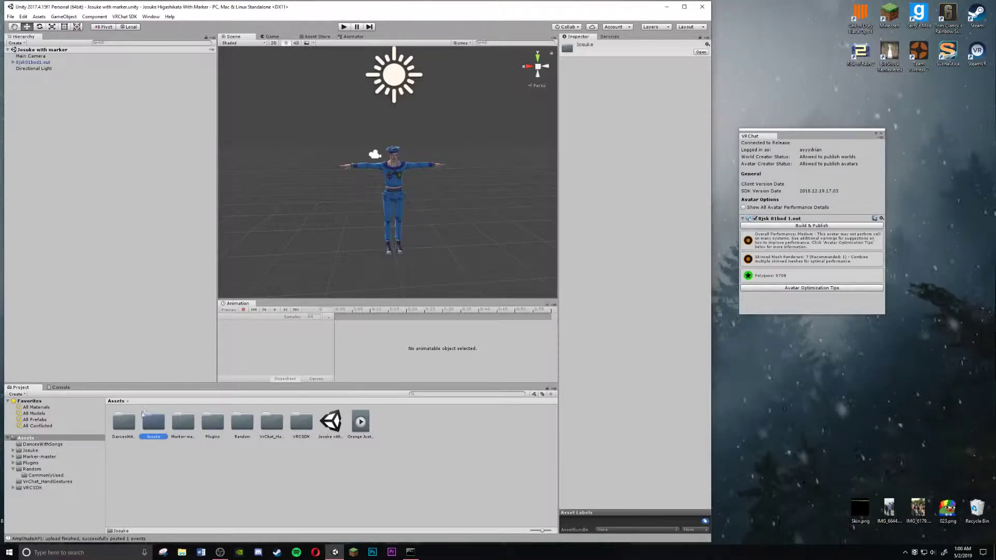
left_click(387, 201)
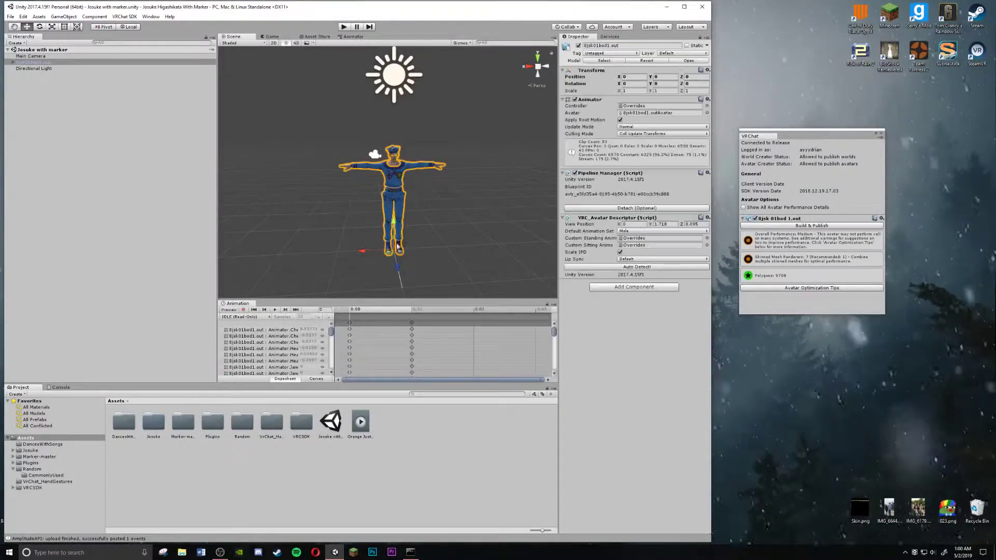
left_click(394, 445)
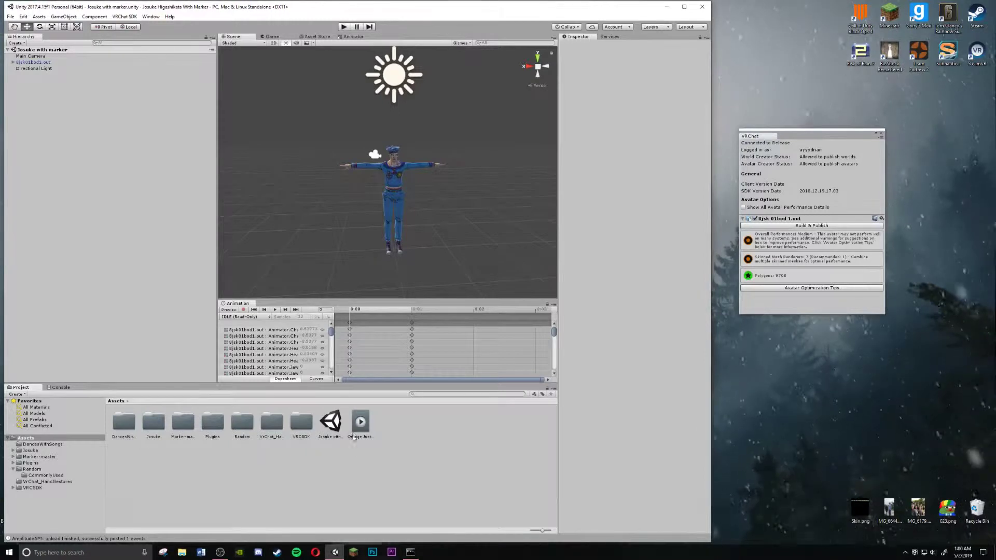
left_click(329, 420)
left_click(361, 423)
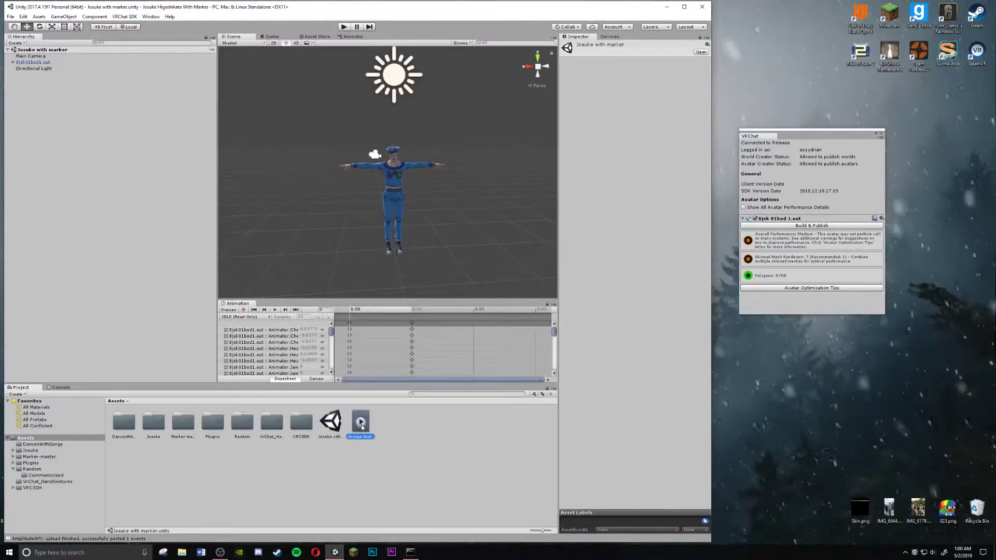
left_click(300, 485)
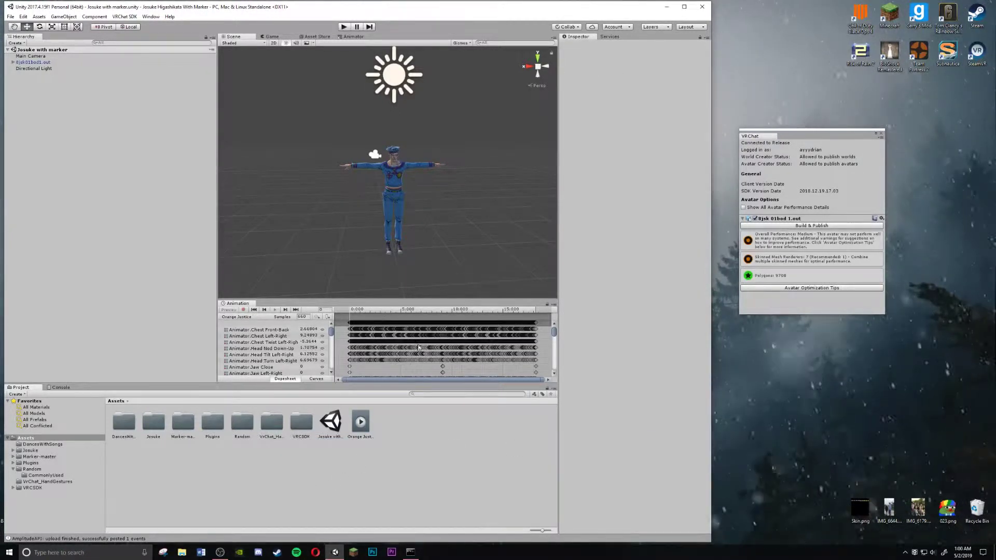
Step: Place a fresh copy of the avatar model from the Josuke folder in the scene and move the textured avatar to X -1.134
left_click(154, 421)
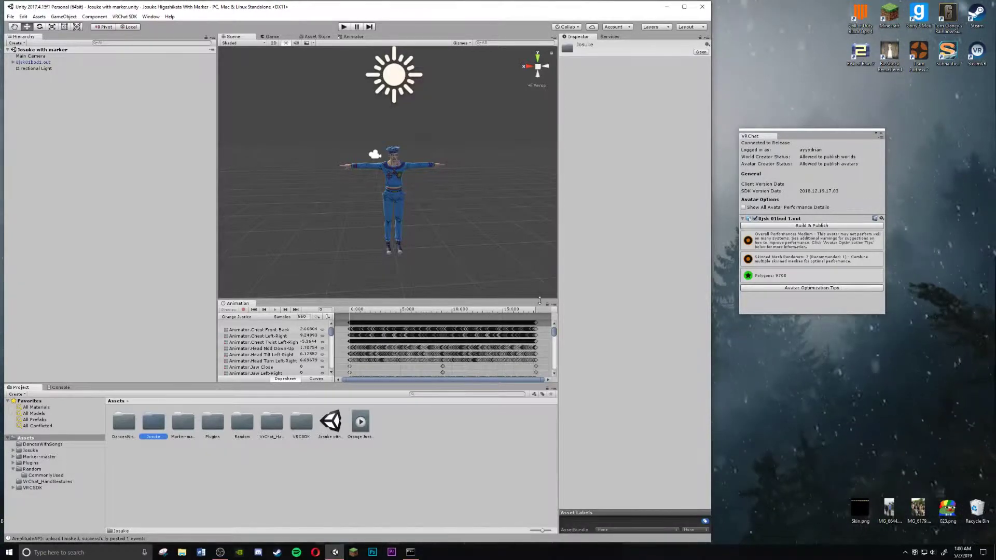
left_click_drag(539, 300, 540, 345)
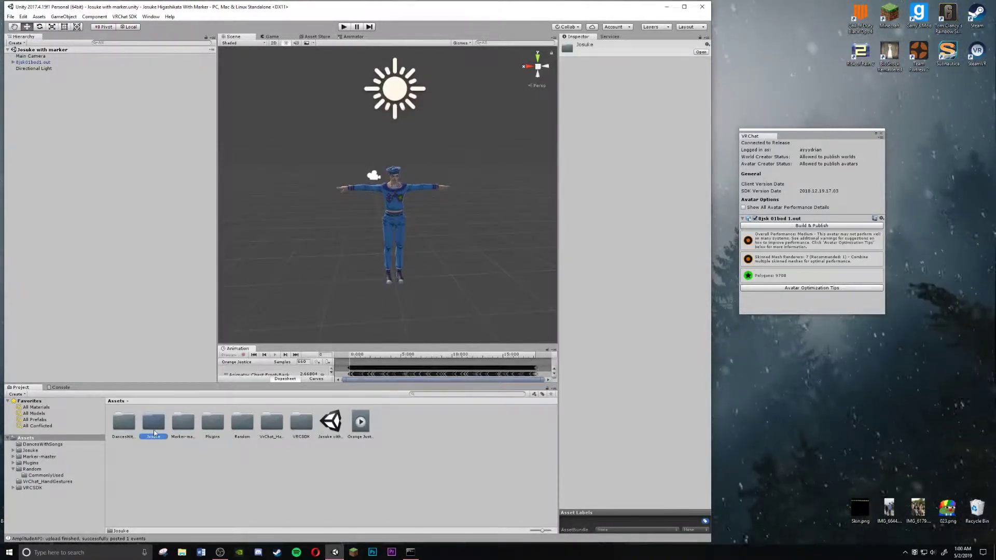
double_click(153, 423)
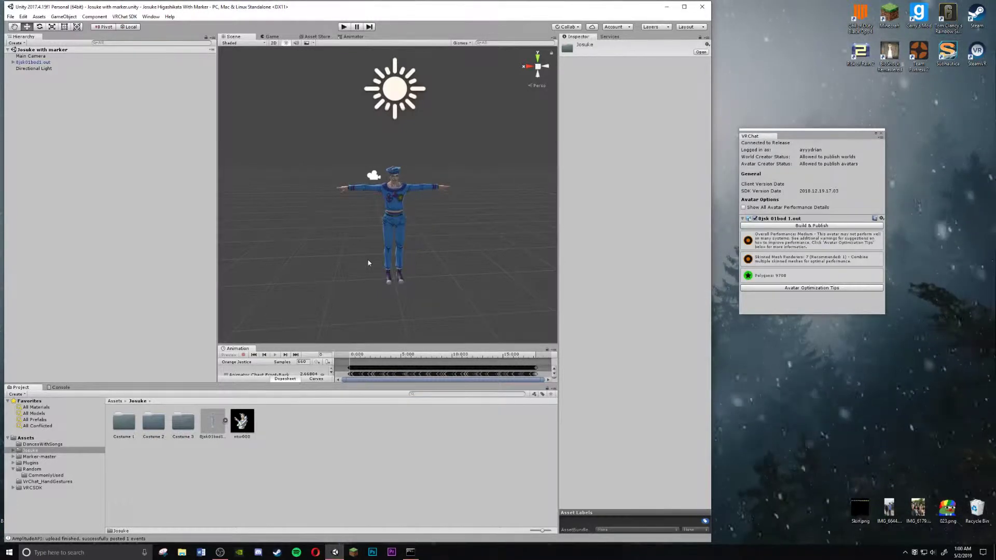
scroll(368, 263, "down", 4)
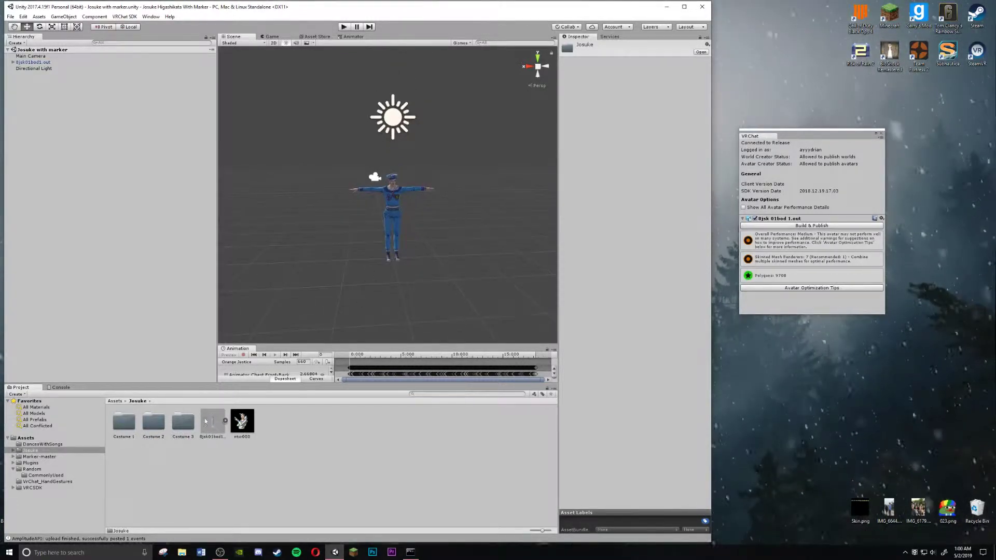
left_click_drag(205, 422, 284, 273)
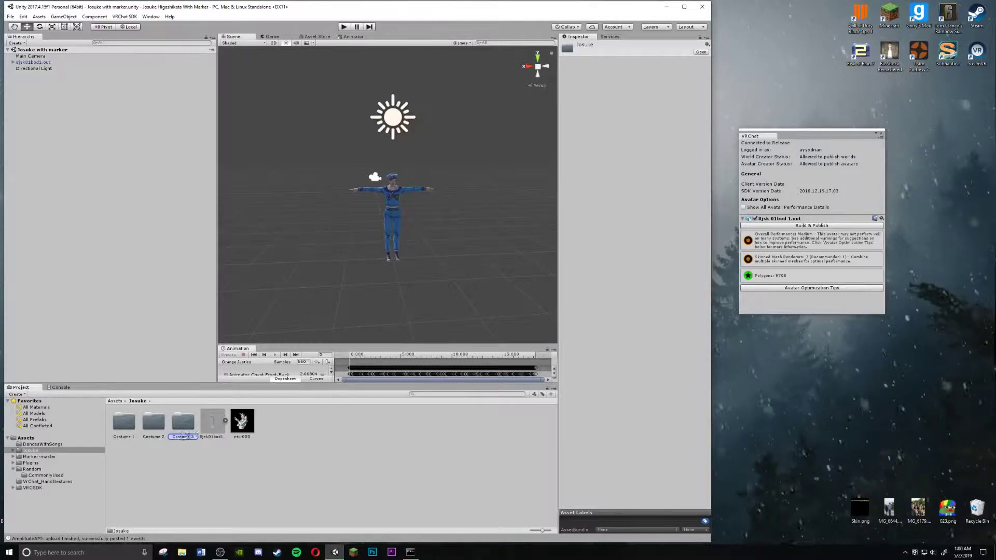
left_click_drag(215, 425, 342, 246)
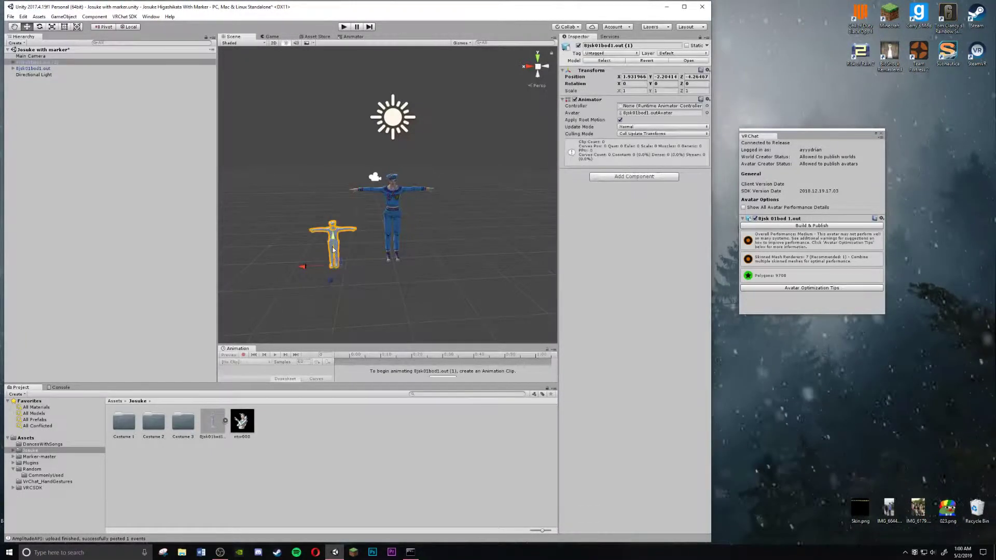
left_click(394, 203)
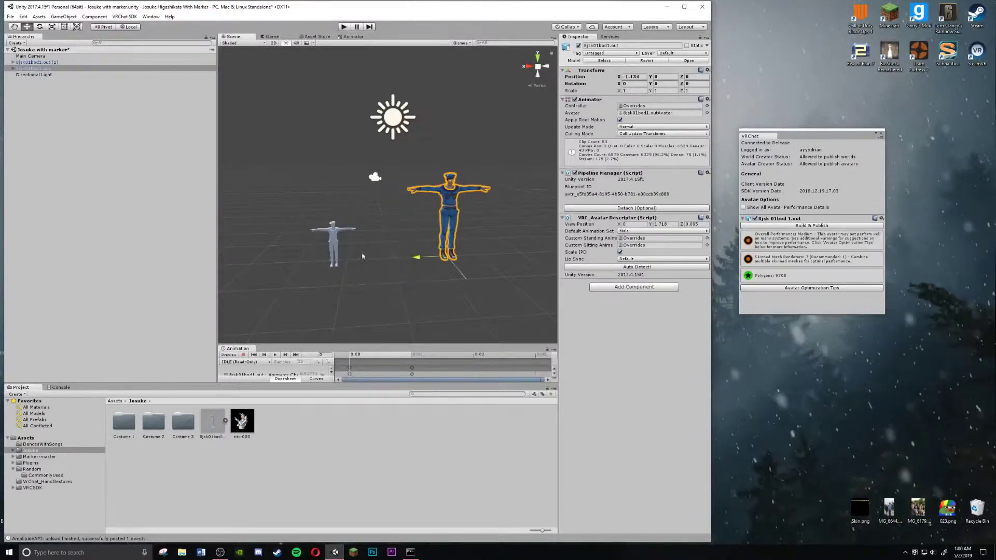
Step: Set the new untextured model's position to X 0, Y 0, Z 0
left_click(331, 240)
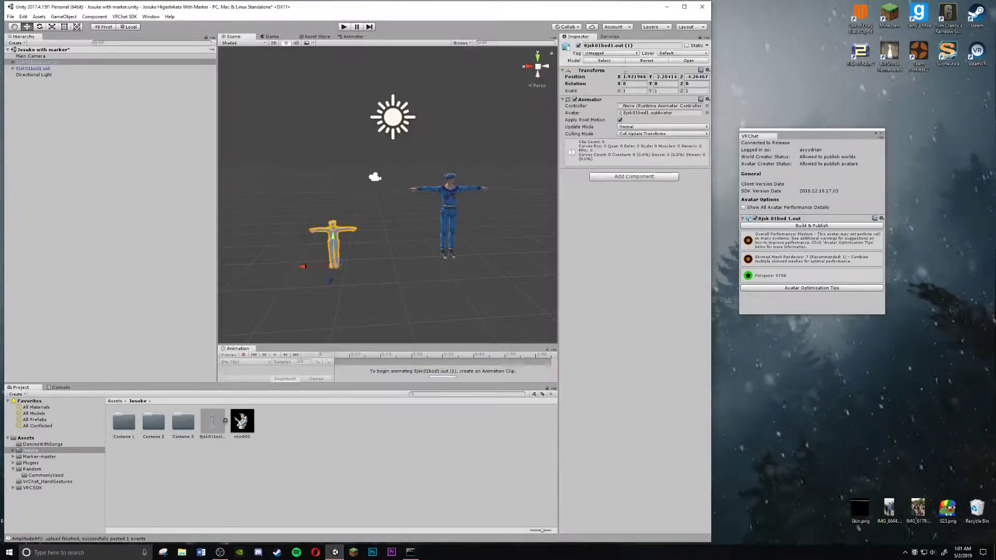
left_click(642, 76)
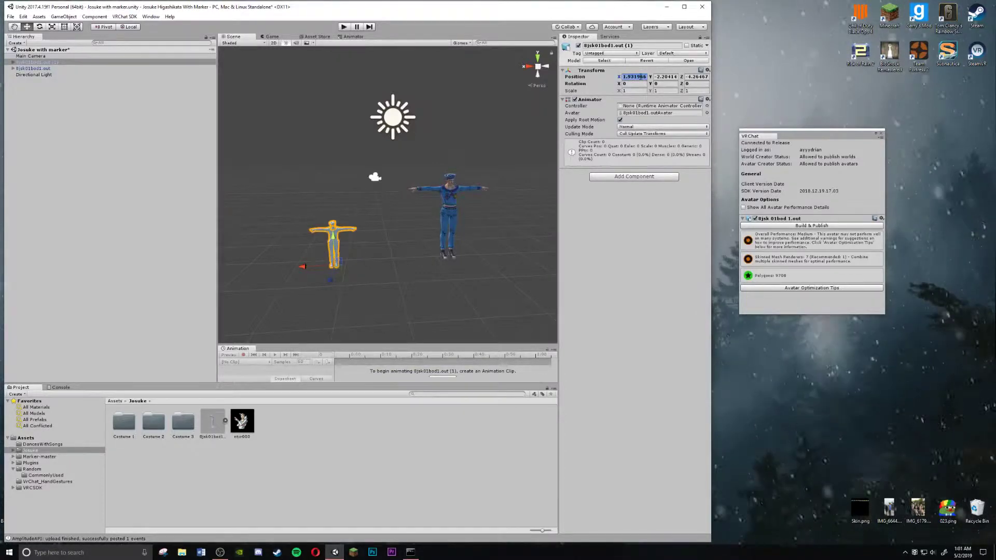
type("0")
left_click(662, 69)
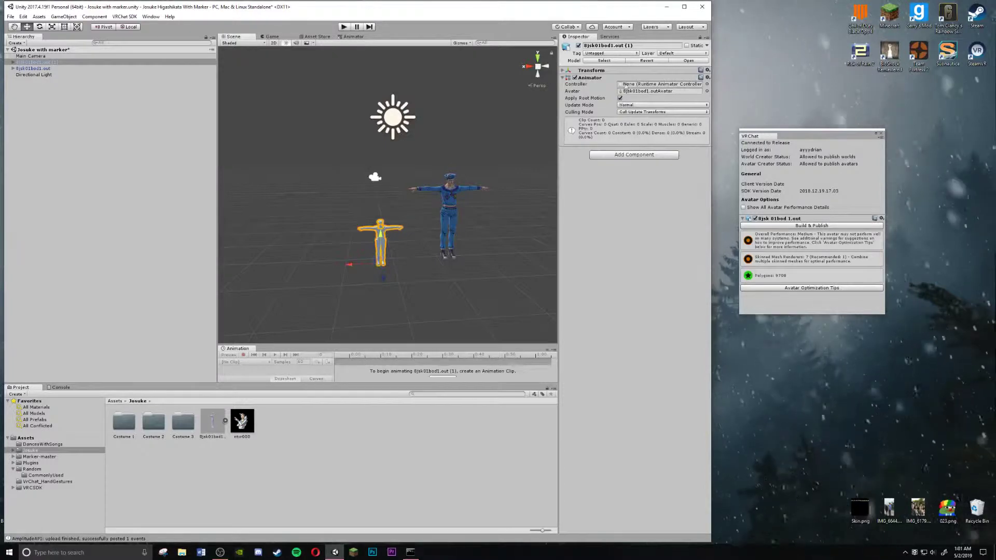
left_click(595, 71)
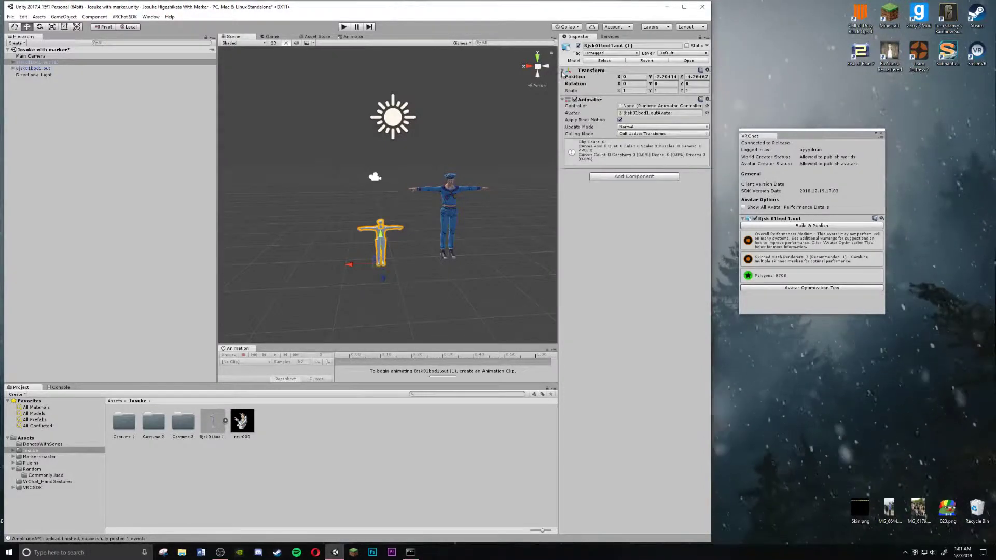
type("0")
left_click(697, 76)
type("0")
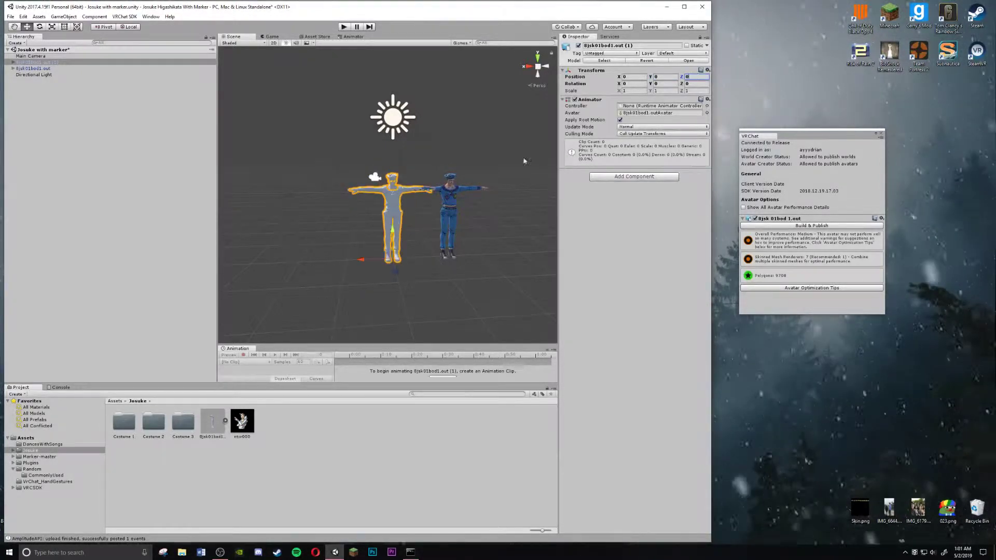
Step: Move the textured avatar further away from the new model along the X axis, to about X -2.06
left_click(425, 305)
scroll(444, 207, "up", 1)
scroll(444, 208, "up", 1)
left_click(467, 244)
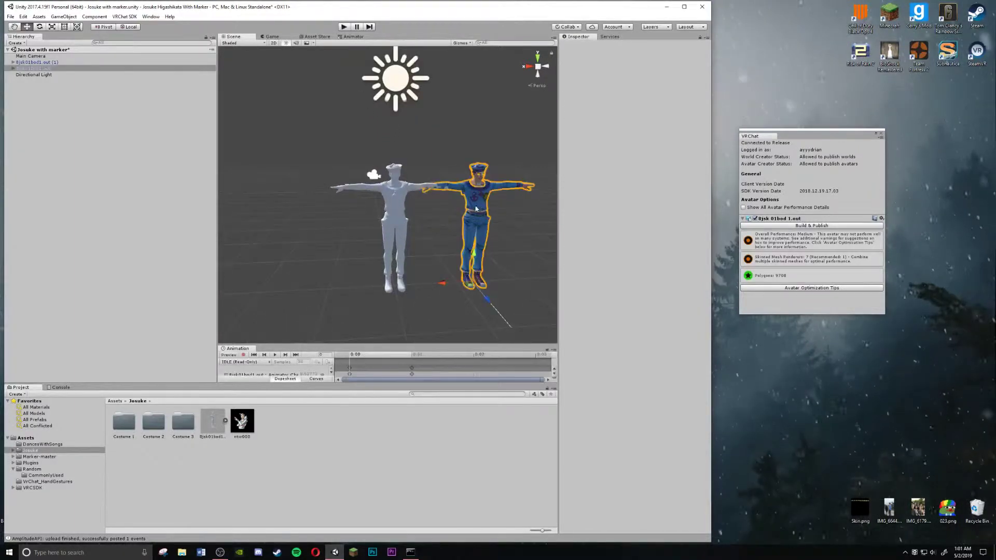
left_click_drag(445, 285, 491, 285)
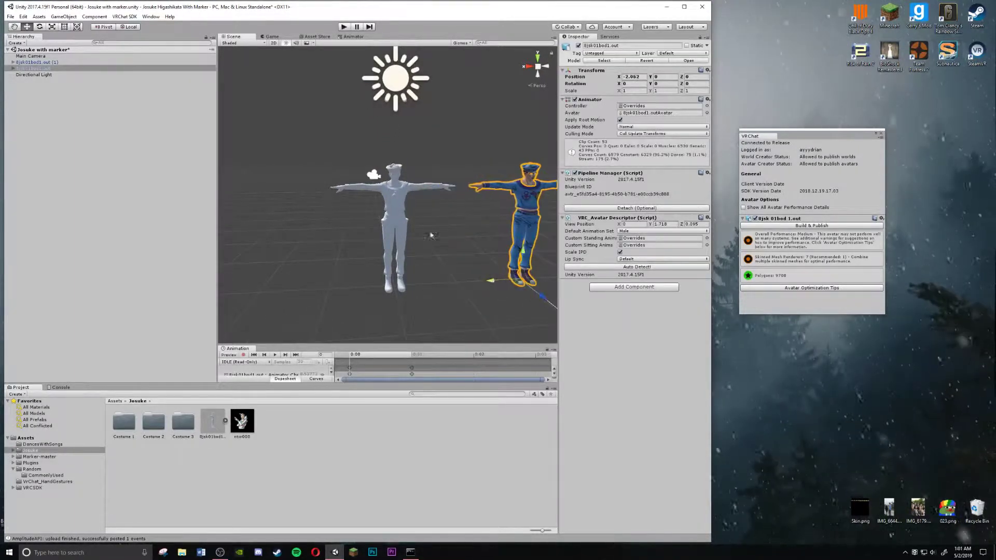
Step: Inspect the untextured model's body mesh up close and preview the colour texture in the Costume 1 folder
left_click(386, 197)
left_click(401, 206)
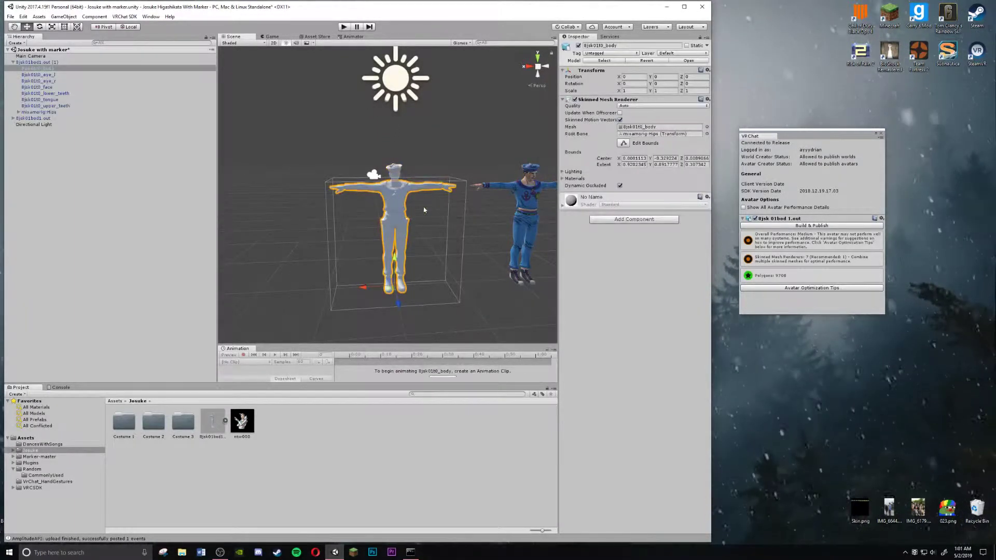
left_click(429, 223)
scroll(400, 253, "up", 6)
scroll(400, 254, "down", 4)
left_click_drag(407, 256, 479, 311, "alt")
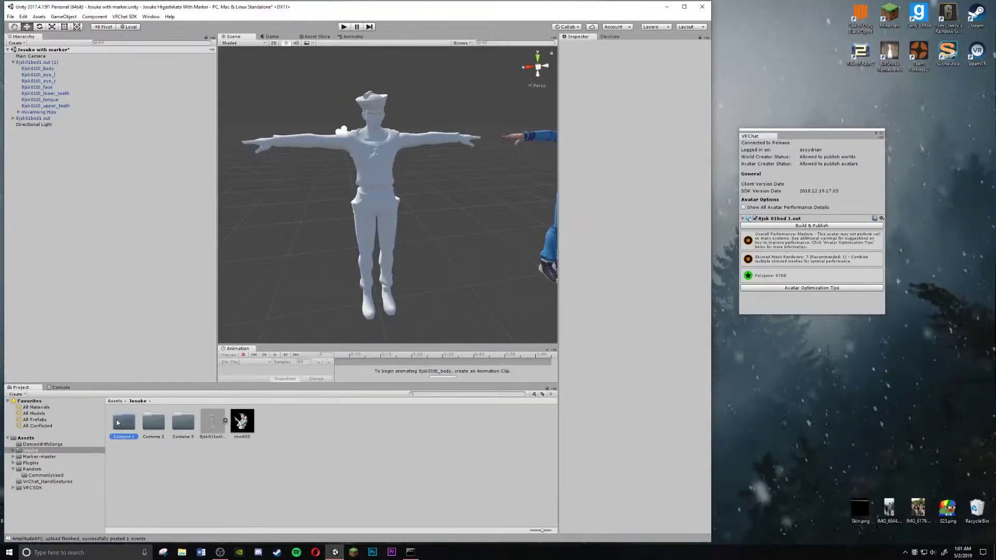
double_click(117, 423)
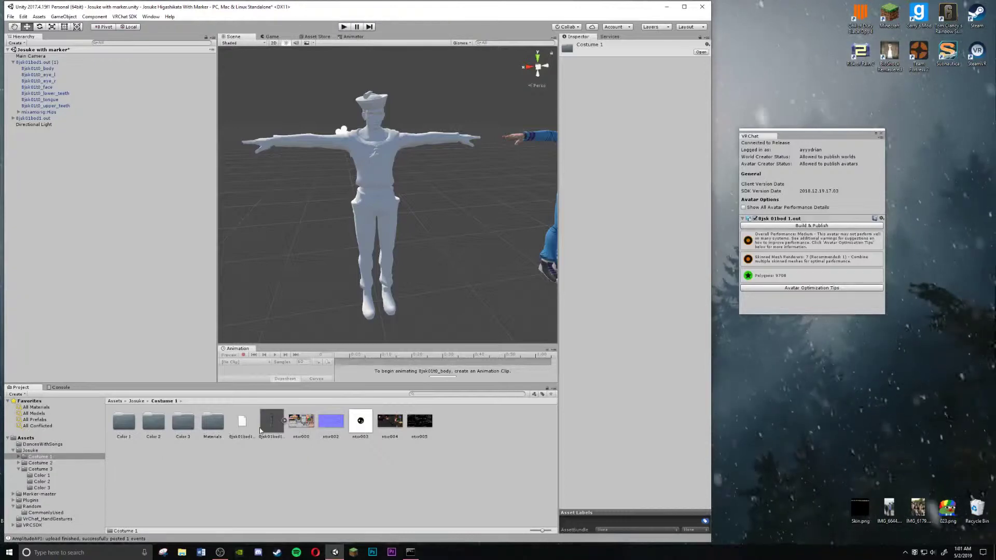
left_click(301, 421)
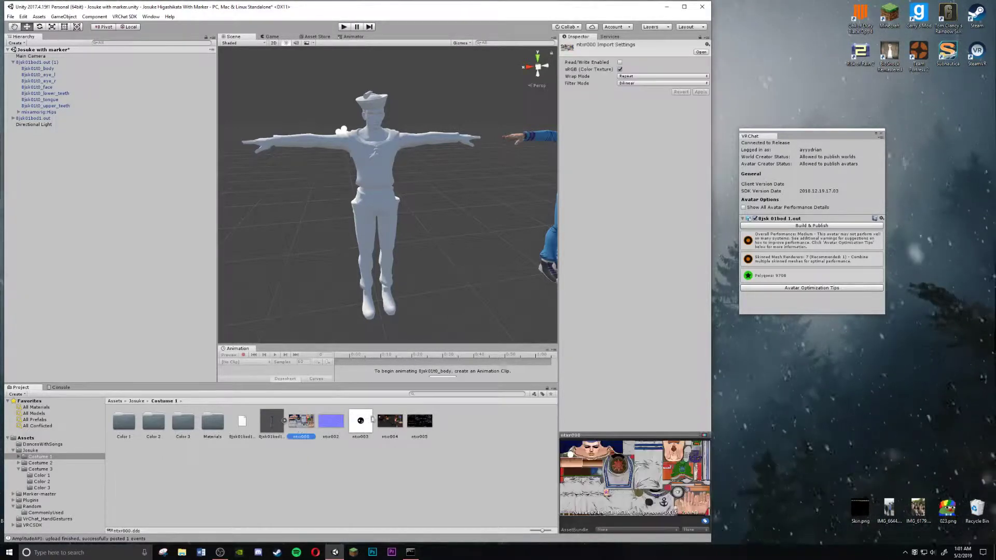
Step: Apply the ntxr000 colour texture from the Costume 1 folder to the untextured model and check it on the torso and face
left_click(284, 421)
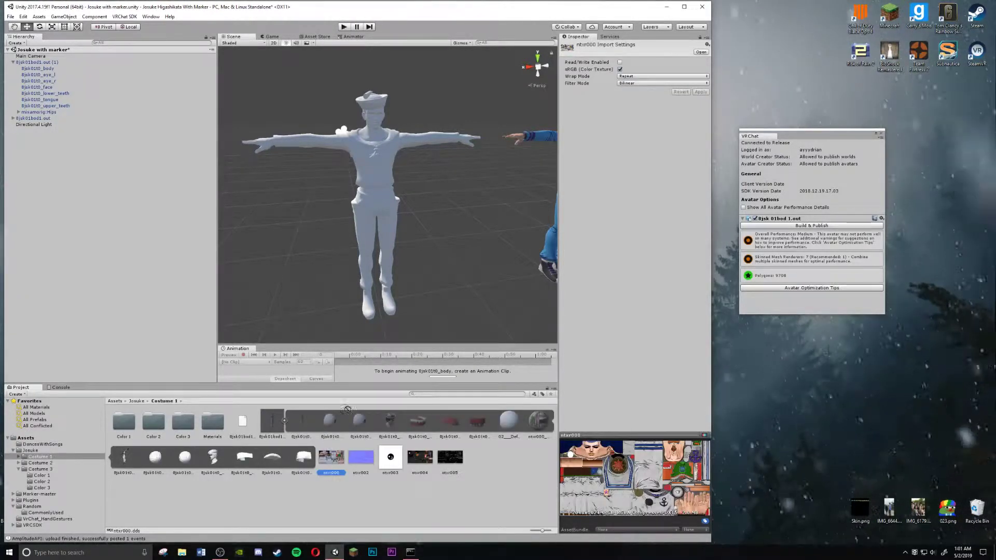
left_click(383, 178)
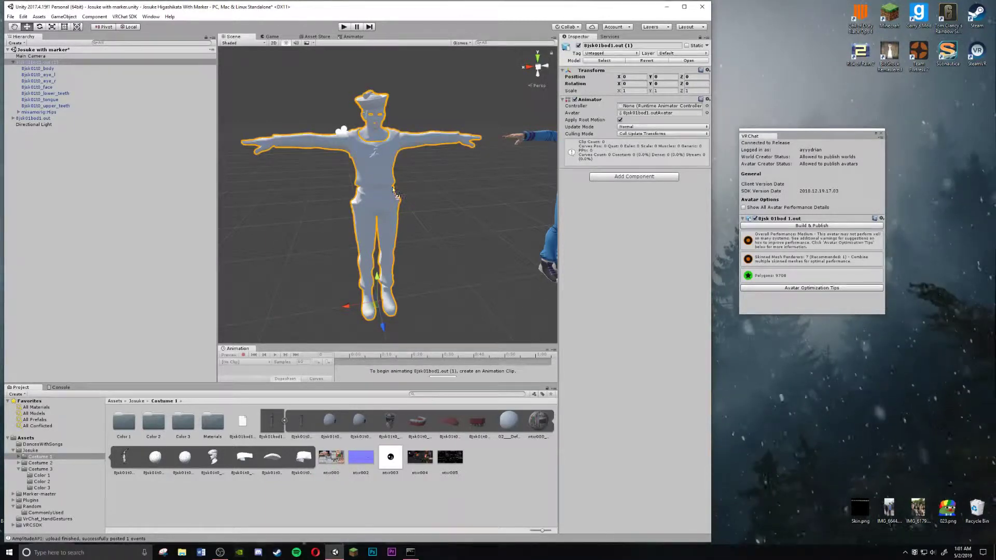
left_click_drag(337, 467, 366, 136)
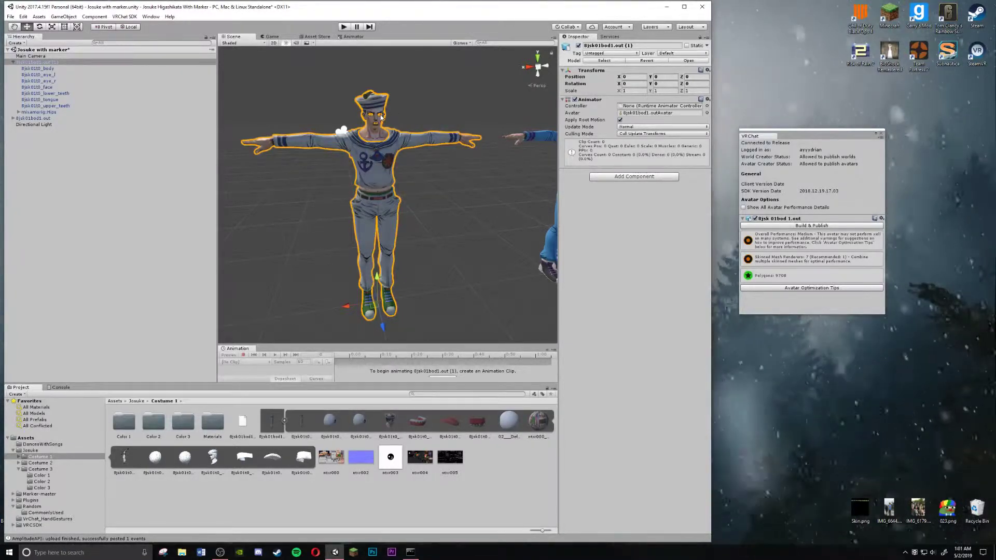
left_click(330, 457)
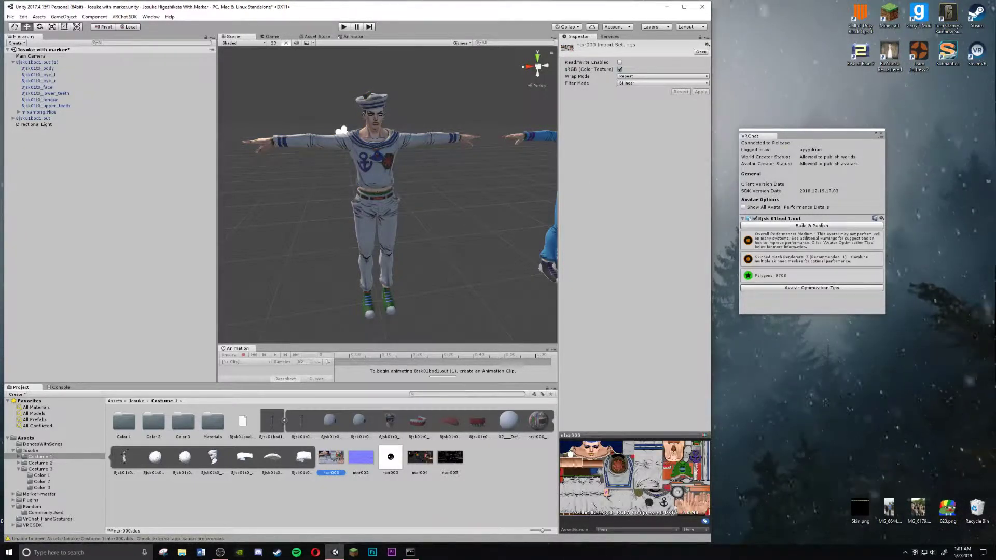
scroll(422, 306, "up", 5)
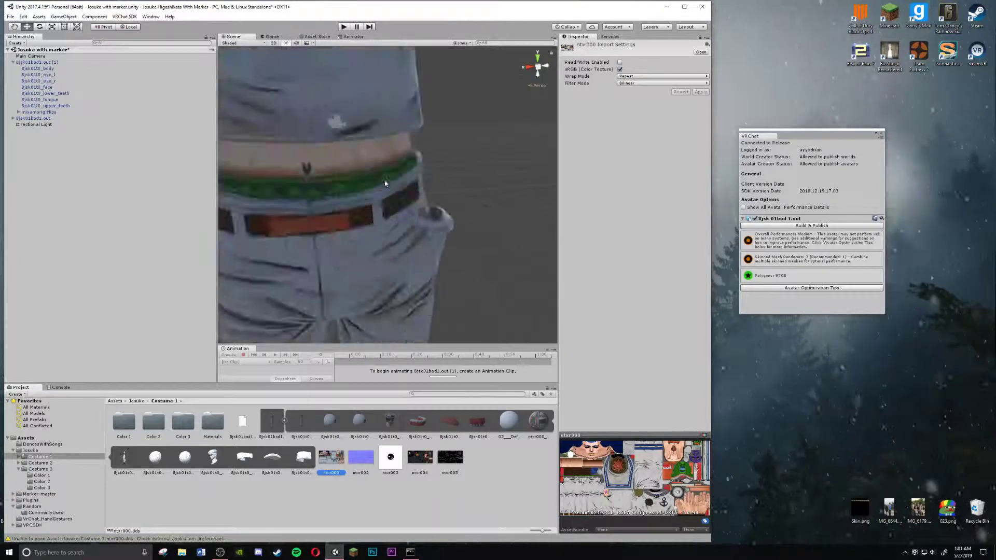
right_click_drag(422, 307, 378, 313)
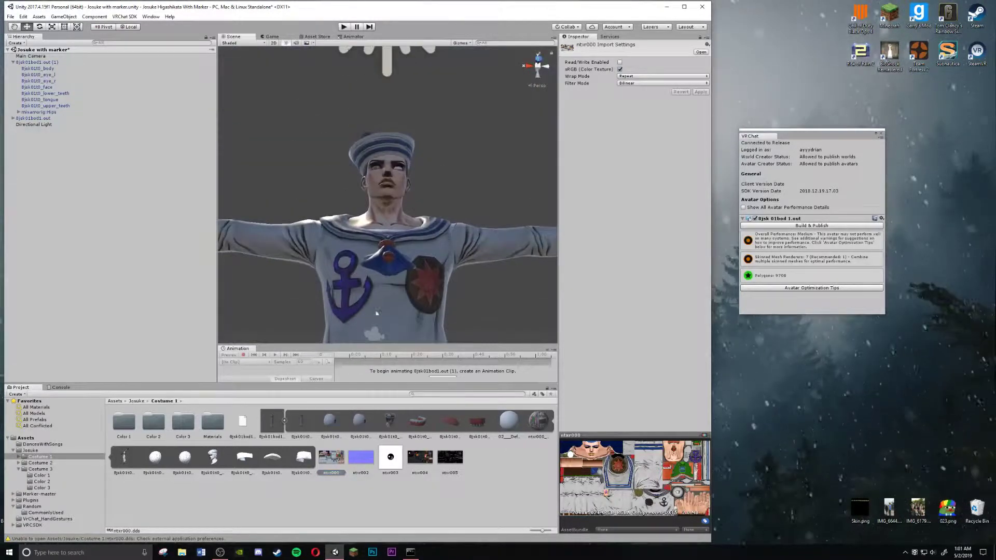
left_click(375, 168)
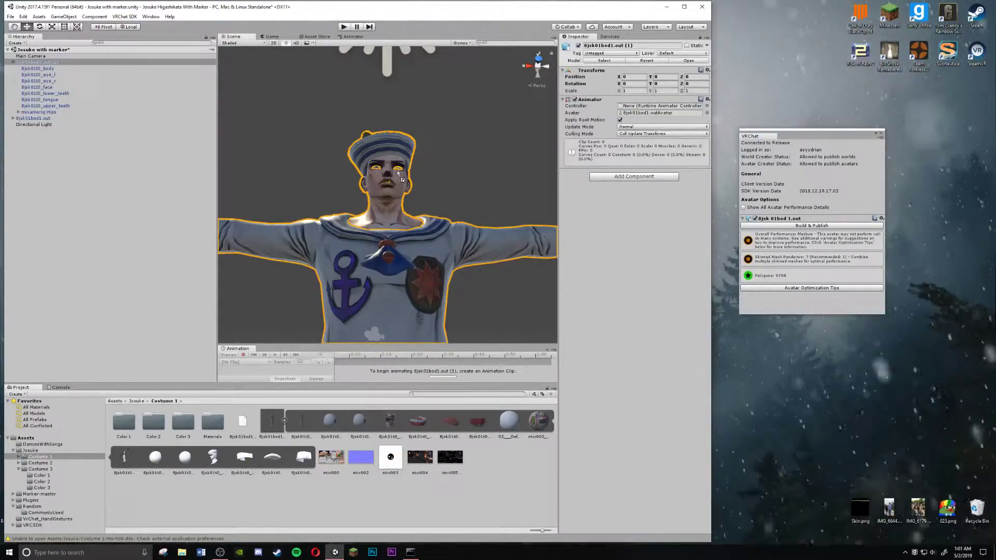
Step: Delete the white-costume copy of the model from the scene
right_click_drag(449, 189, 461, 251)
left_click(452, 262)
left_click(370, 233)
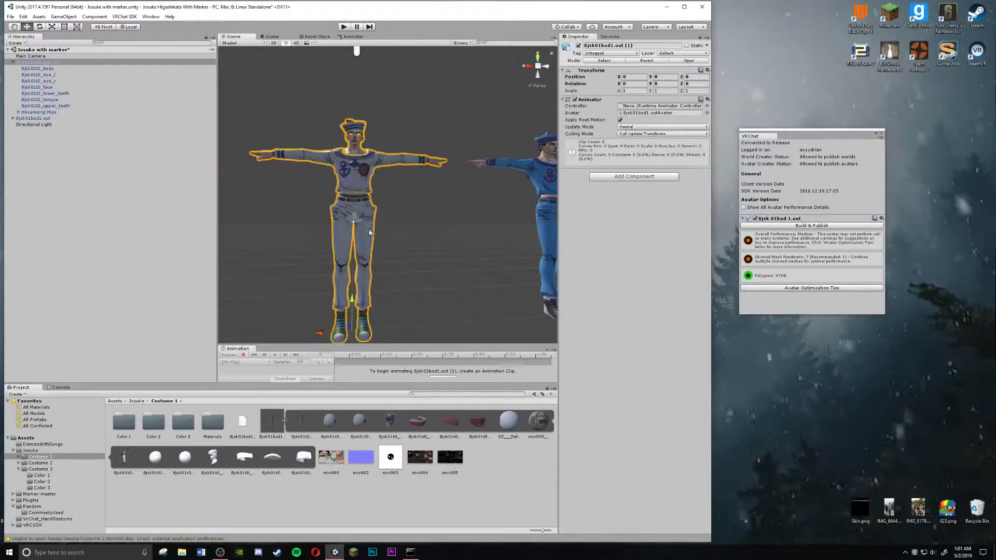
key("Delete")
Step: Move the blue-costume avatar back to the scene centre by setting its X position to 0
left_click(527, 320)
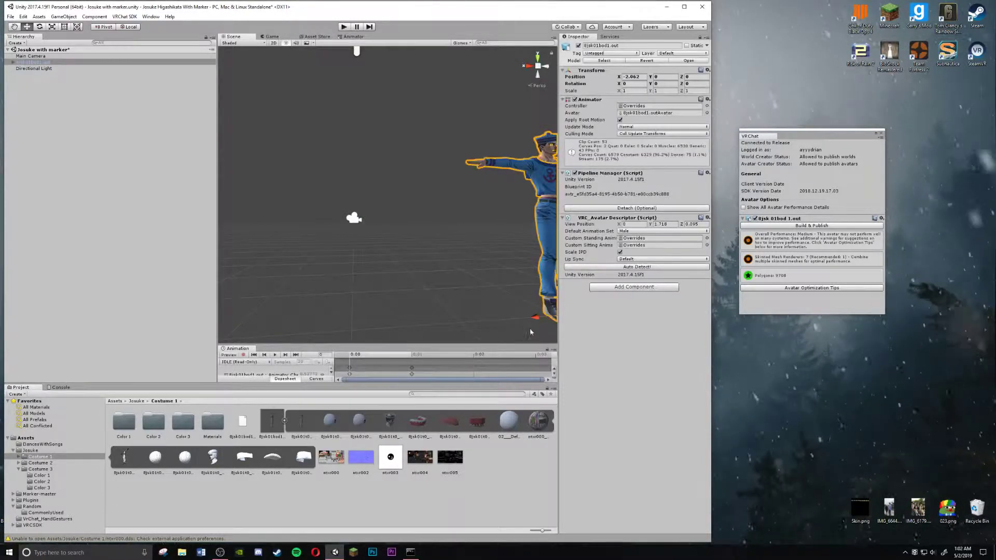
left_click_drag(527, 321, 357, 333)
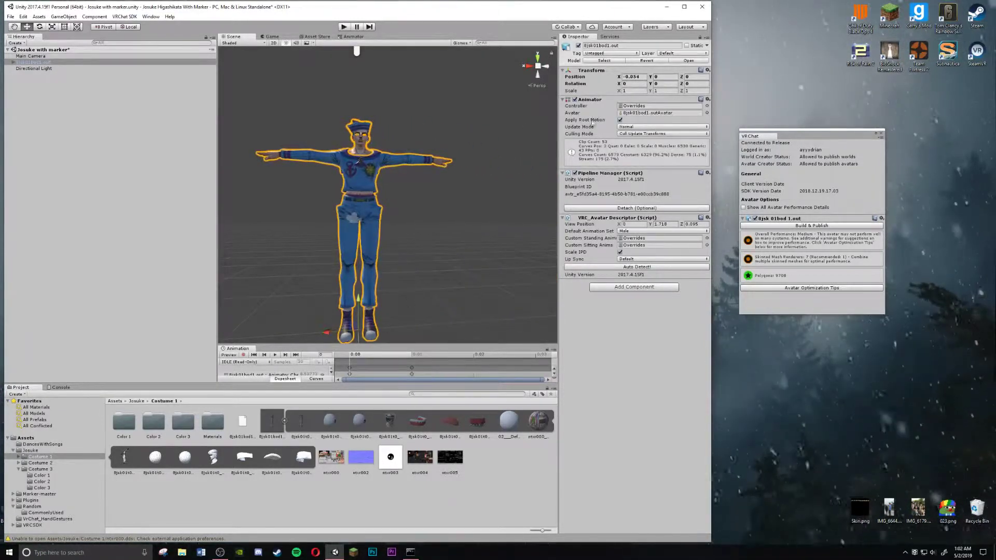
type("0")
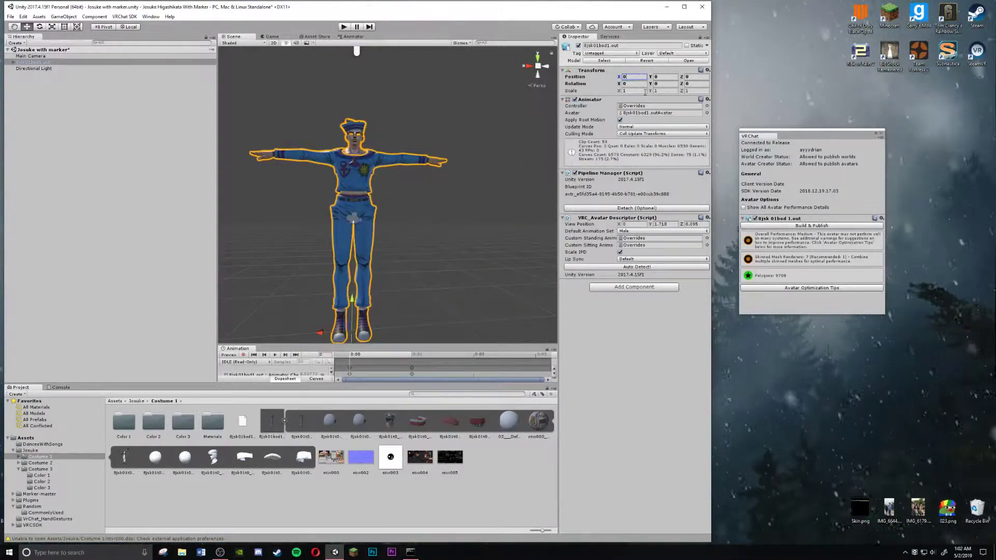
Step: Switch to the Opera browser, search the web for mixamo and open the Mixamo website
left_click(318, 550)
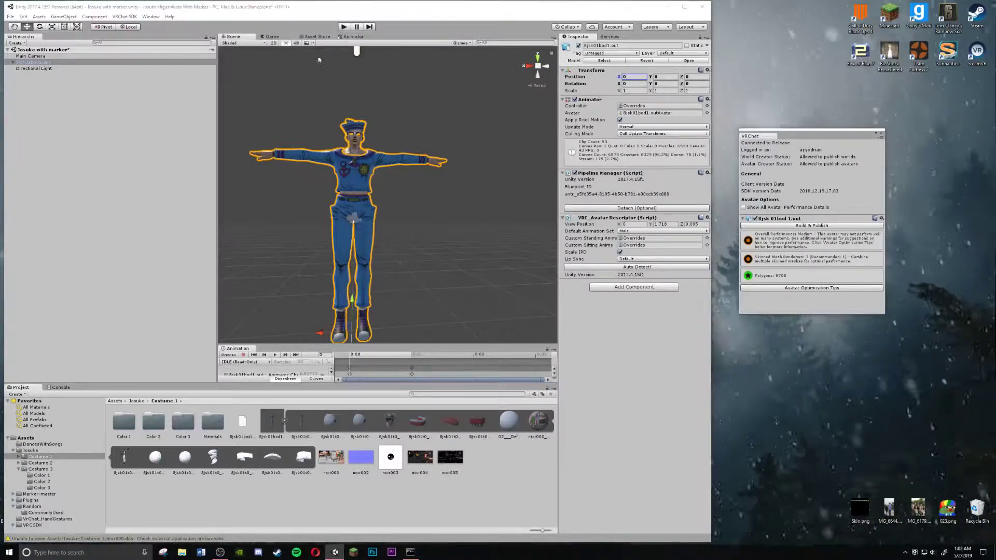
type("mixamo")
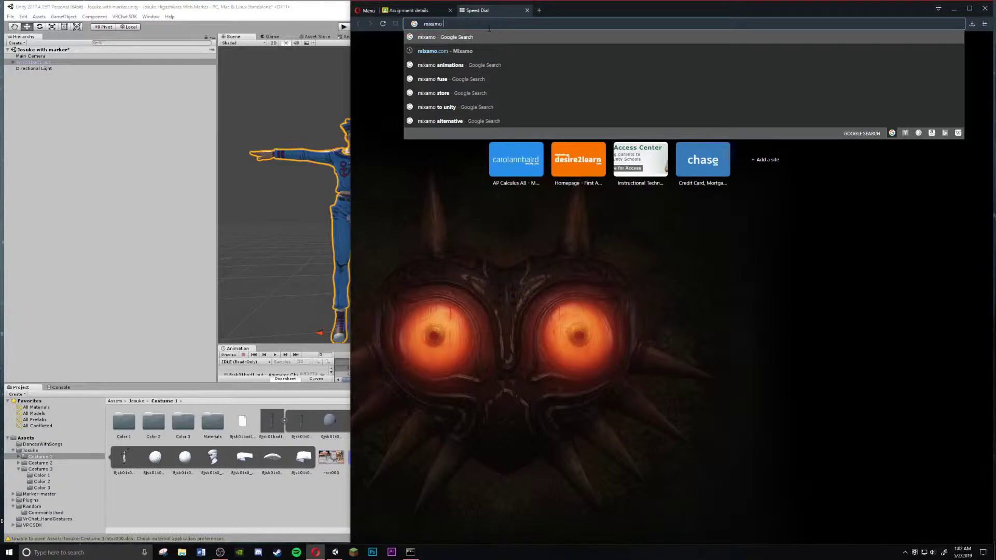
left_click_drag(580, 12, 781, 22)
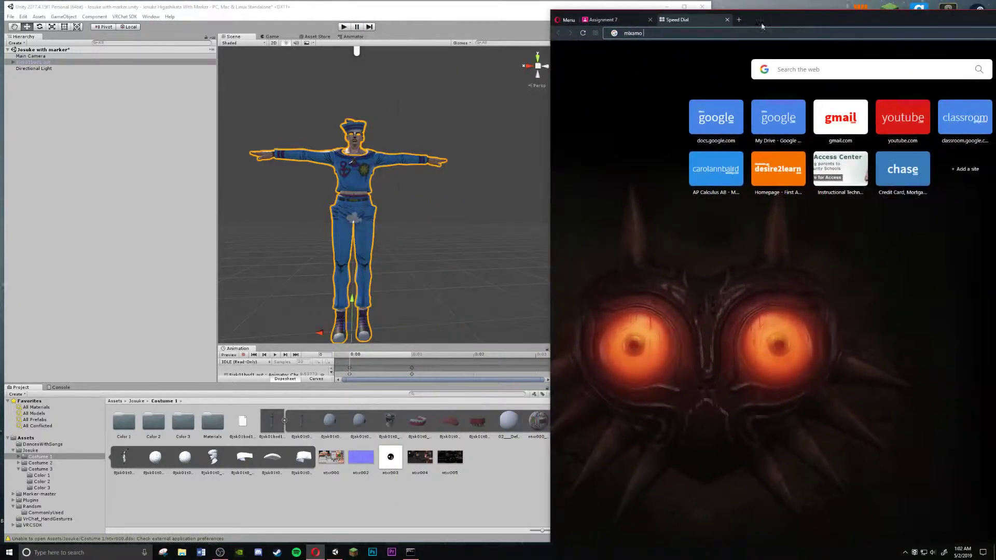
left_click(374, 169)
left_click(478, 129)
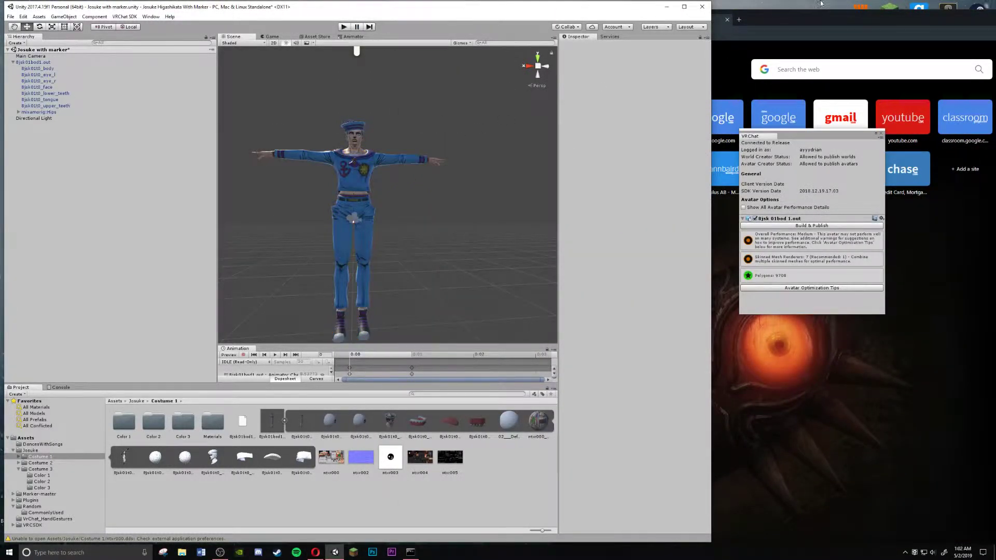
left_click(821, 3)
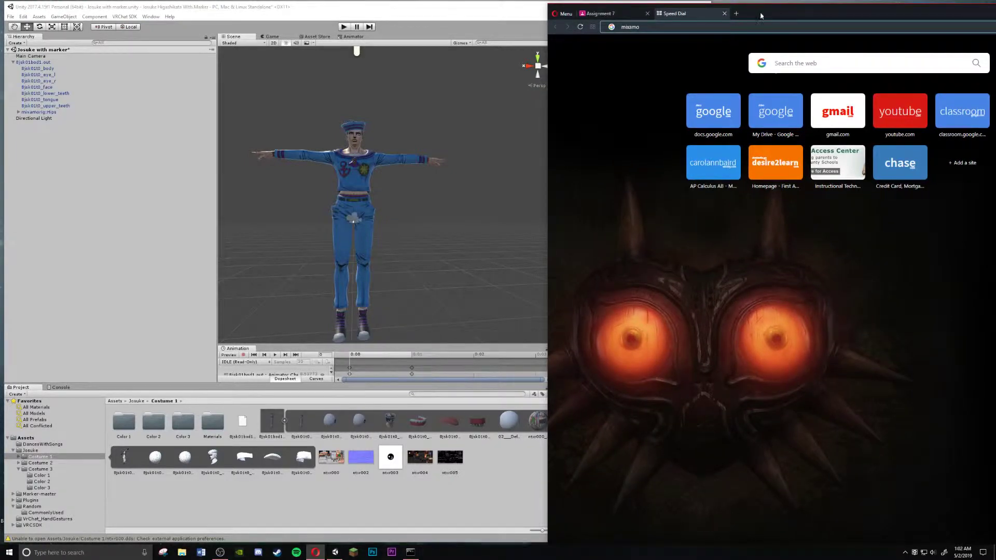
left_click(653, 30)
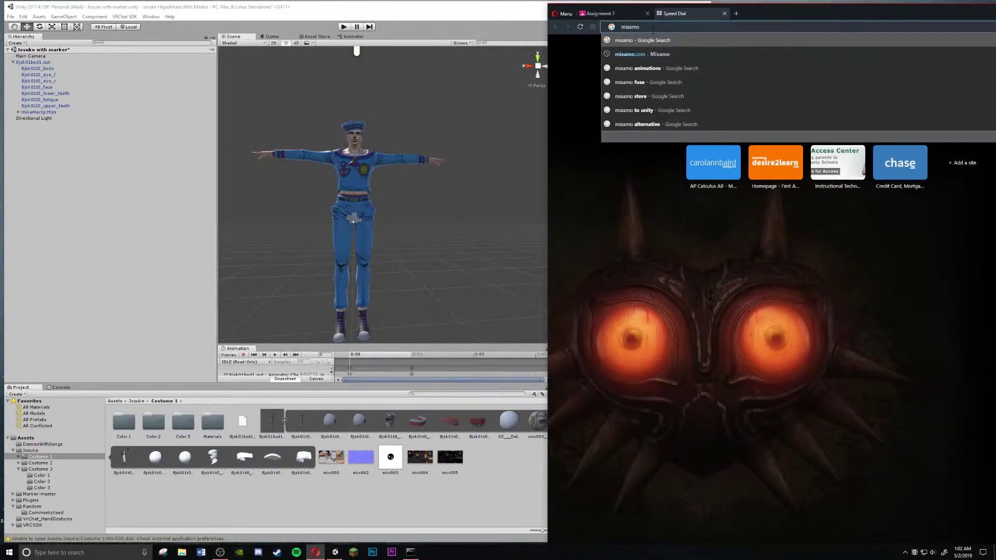
key("Return")
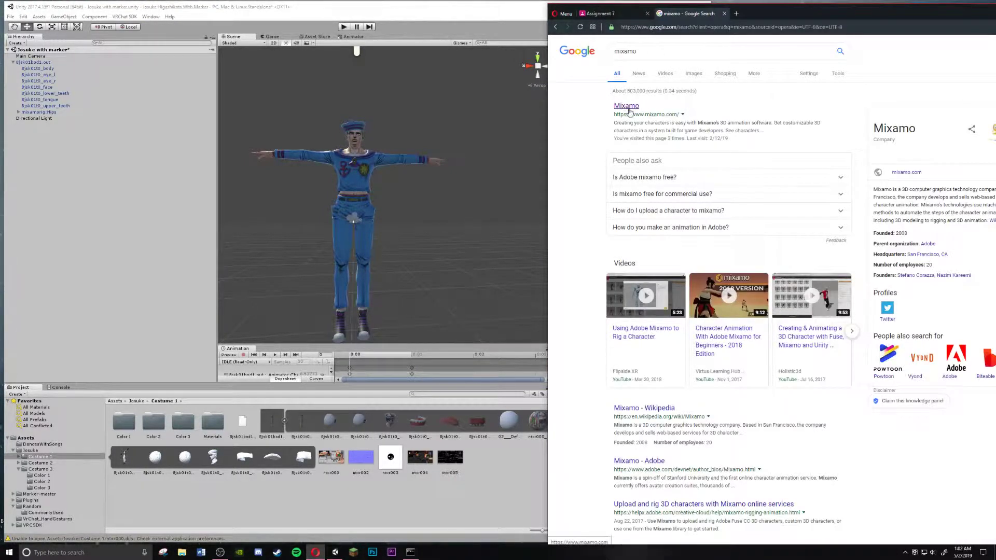
left_click(627, 106)
Step: Arrange the browser window beside Unity and log in to Mixamo, skipping the request for a mobile phone number
left_click_drag(755, 11, 517, 12)
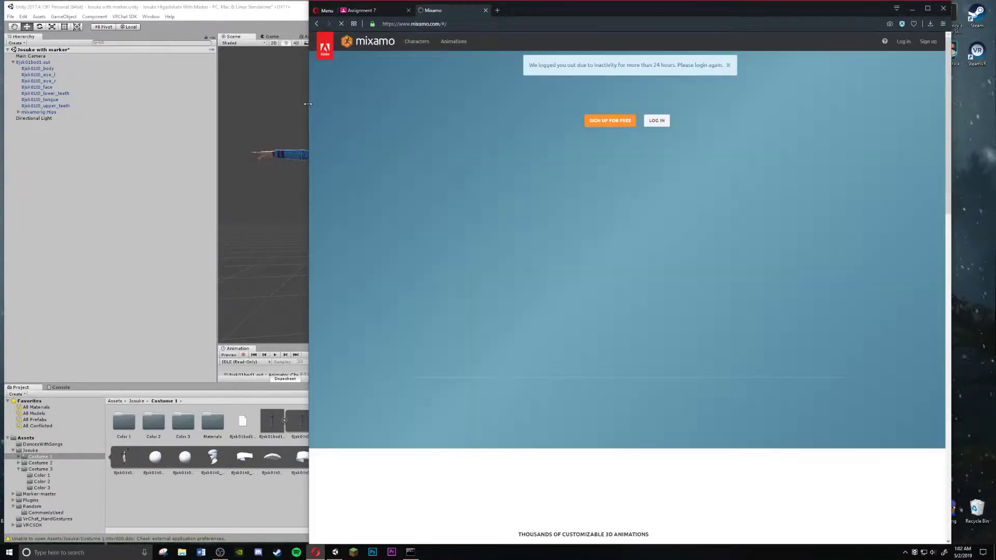
left_click_drag(310, 106, 565, 119)
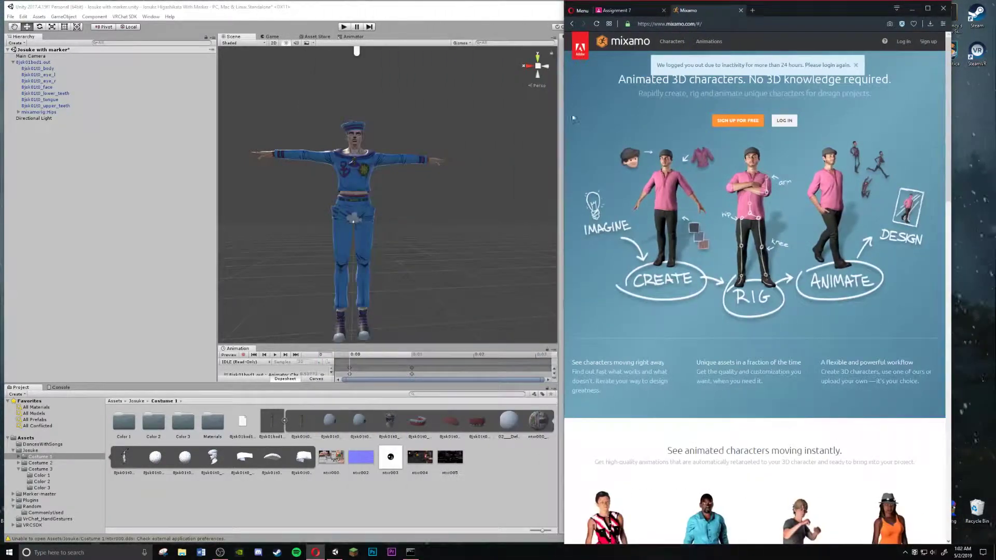
left_click(857, 66)
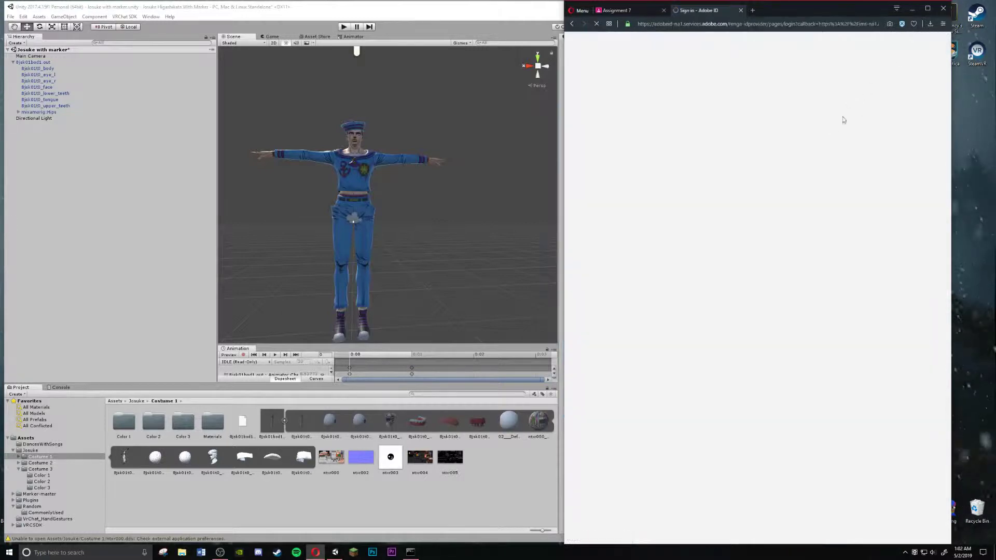
left_click(705, 131)
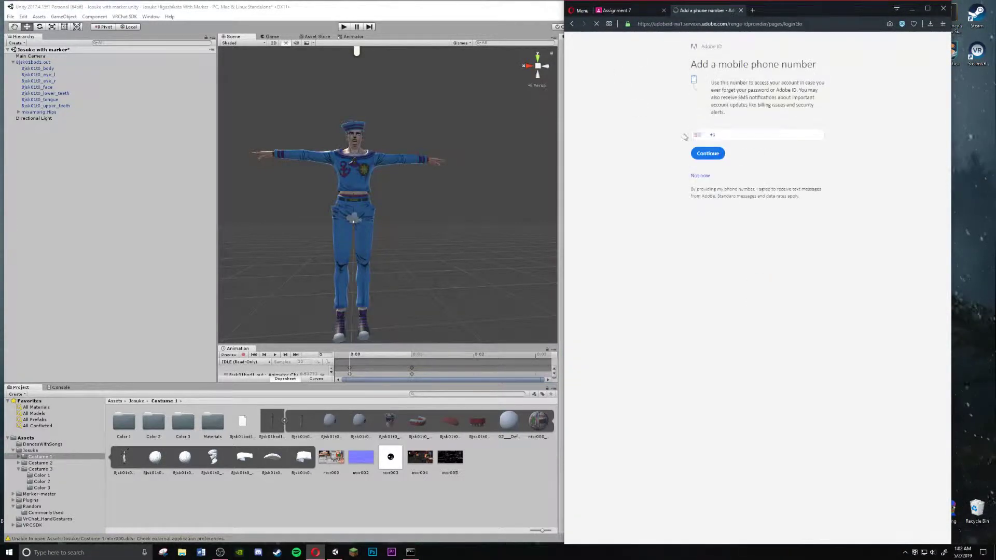
left_click(695, 176)
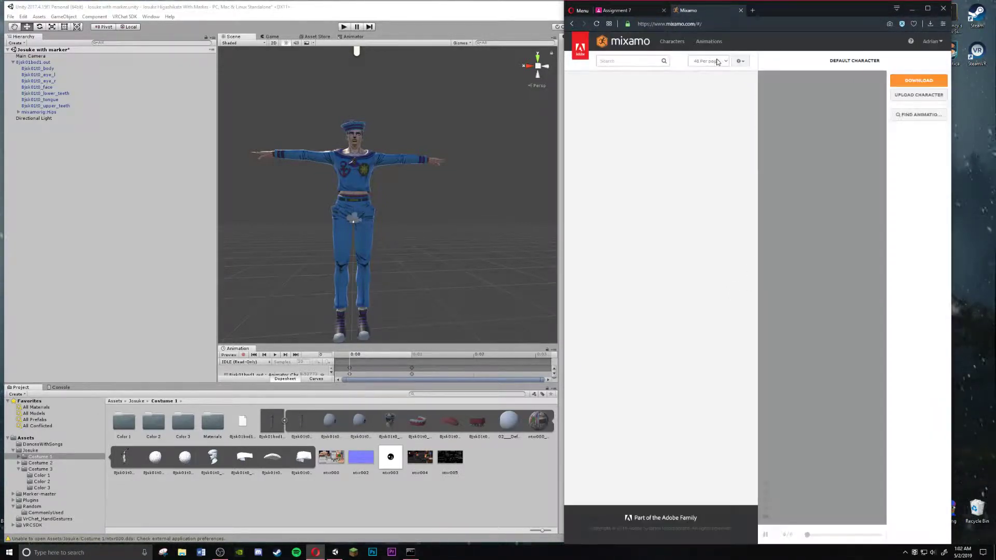
Step: Upload the character's FBX file to Mixamo from Basically files > Animations and Unity Stuff > Josuke on the Desktop
left_click(907, 97)
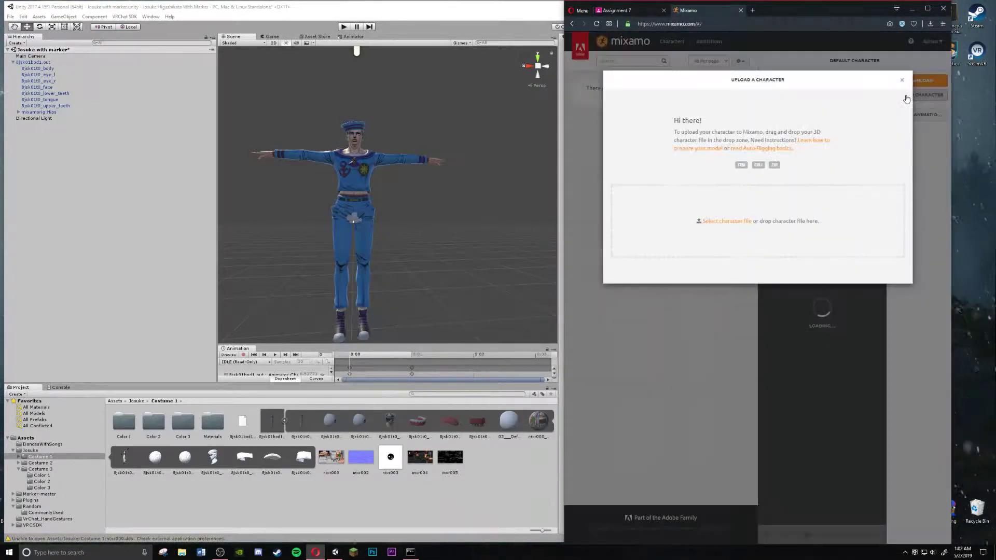
left_click(708, 222)
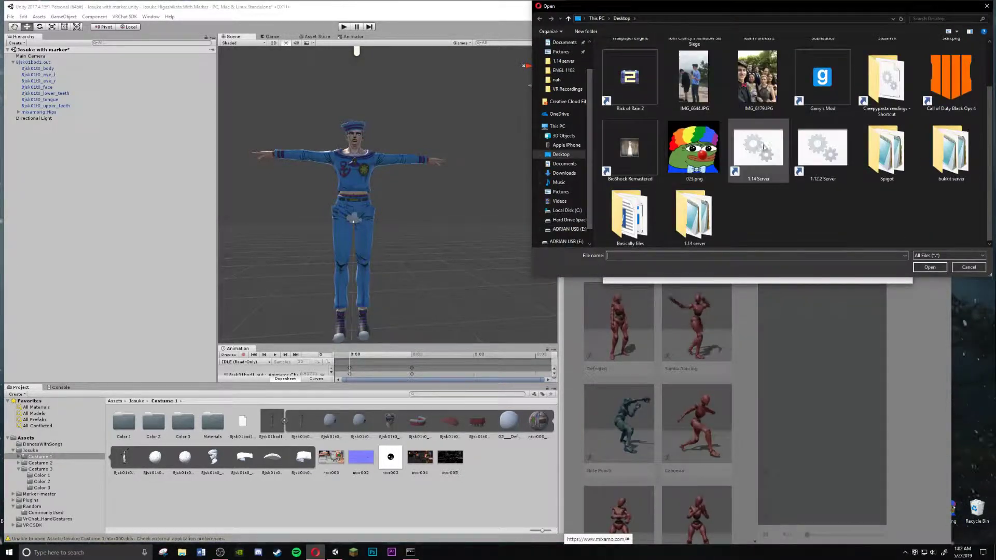
scroll(788, 155, "down", 2, "ctrl")
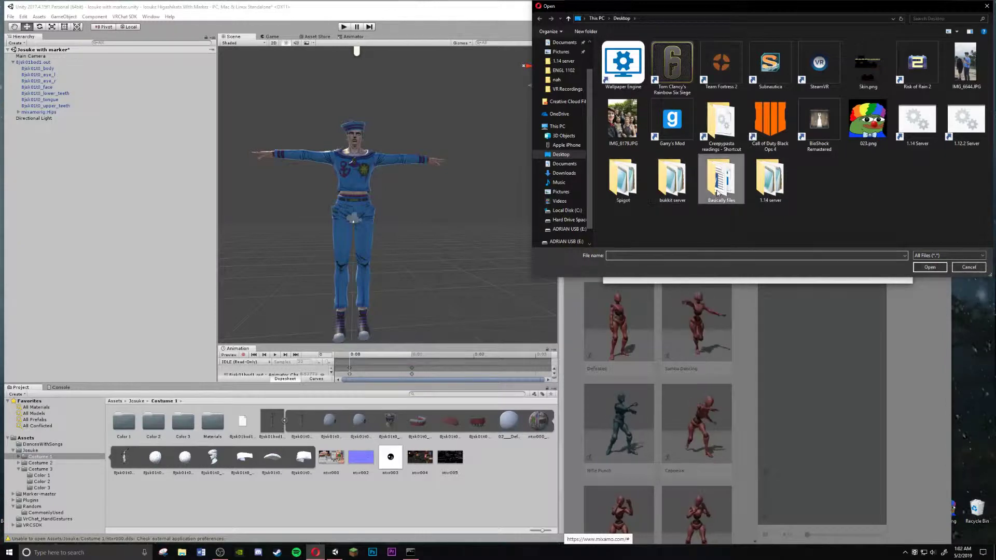
double_click(706, 172)
double_click(748, 63)
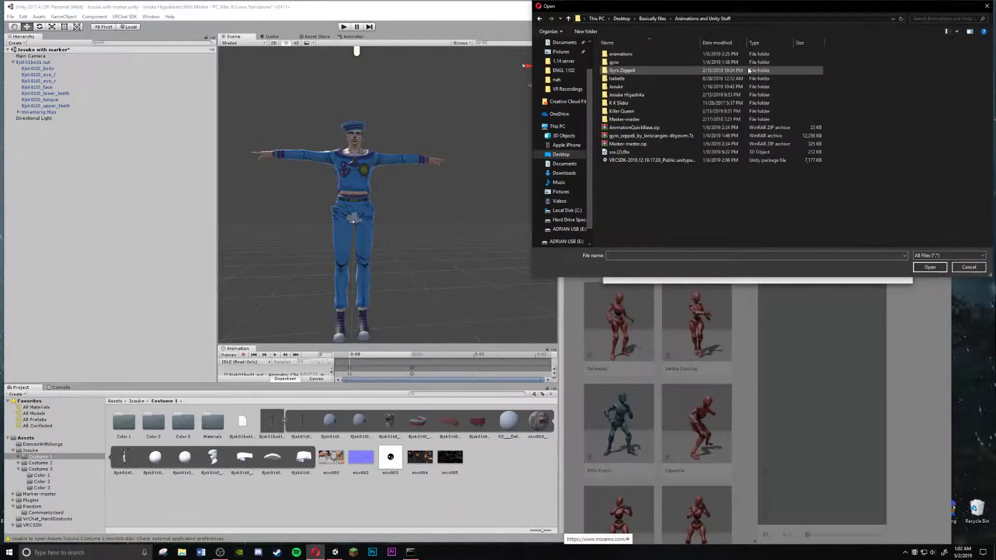
double_click(623, 87)
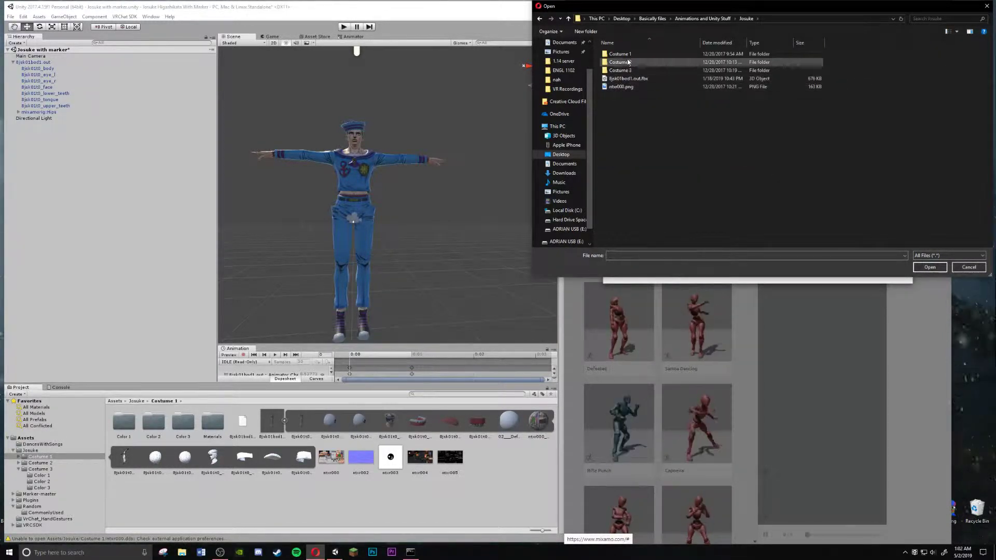
double_click(627, 79)
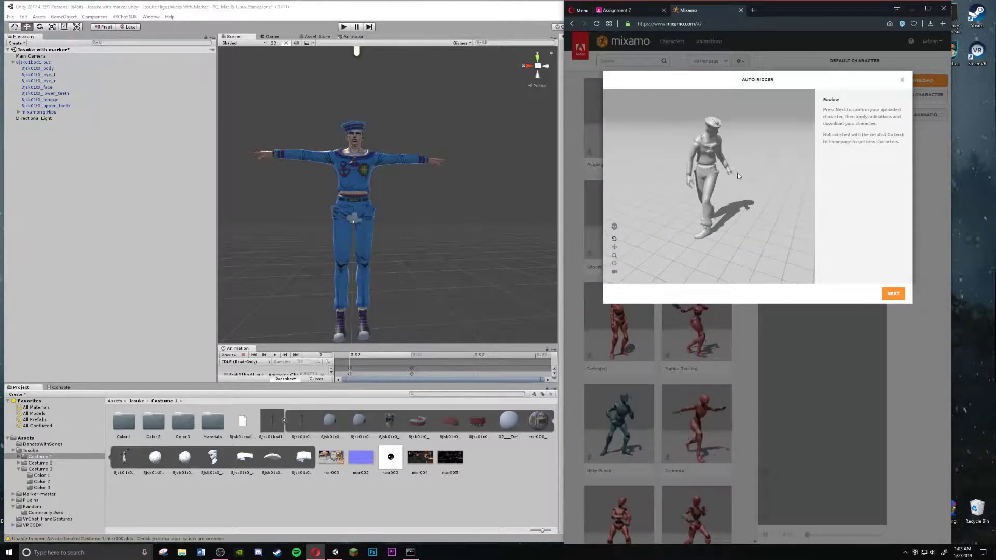
Step: Confirm the uploaded character in the Auto-Rigger and download it in FBX format with the T-pose
left_click(885, 294)
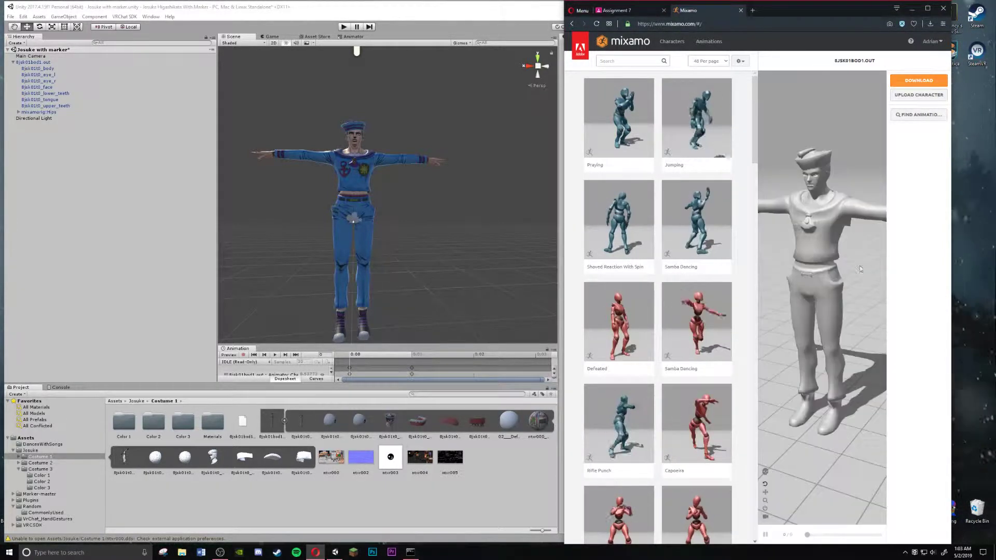
left_click(909, 82)
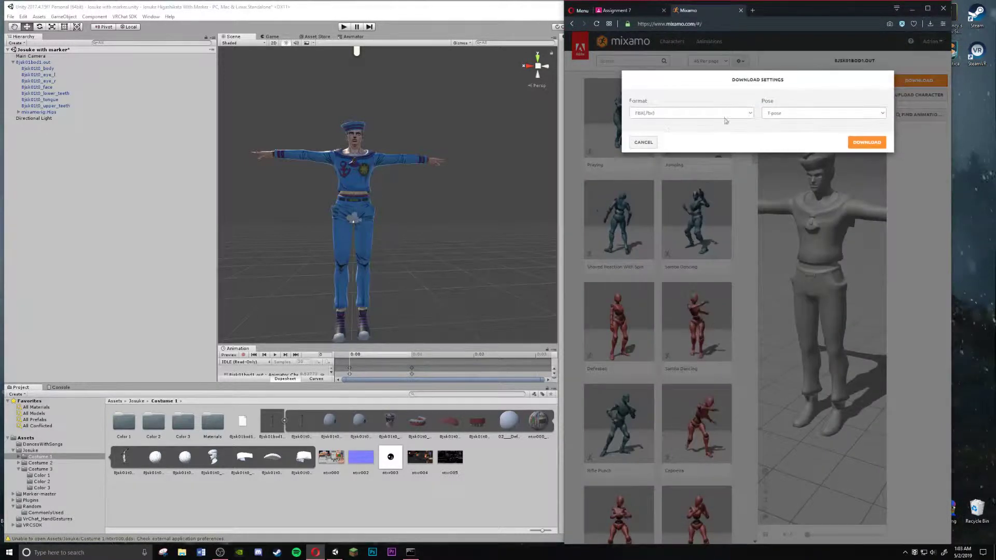
left_click(867, 142)
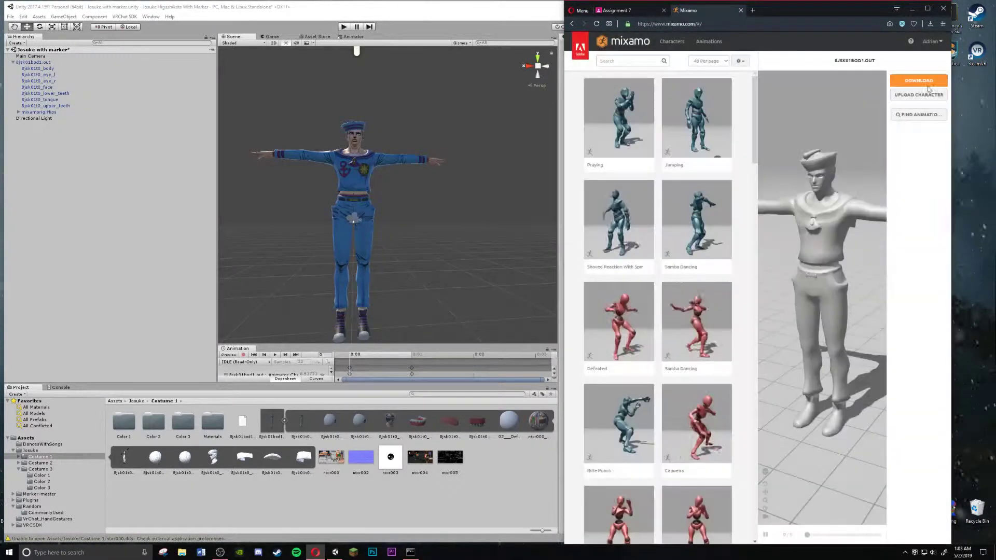
Step: Upload 8jsk01bod1.out.obj from the Josuke > Costume 1 folder to Mixamo as a new character and accept its orientation
left_click(909, 96)
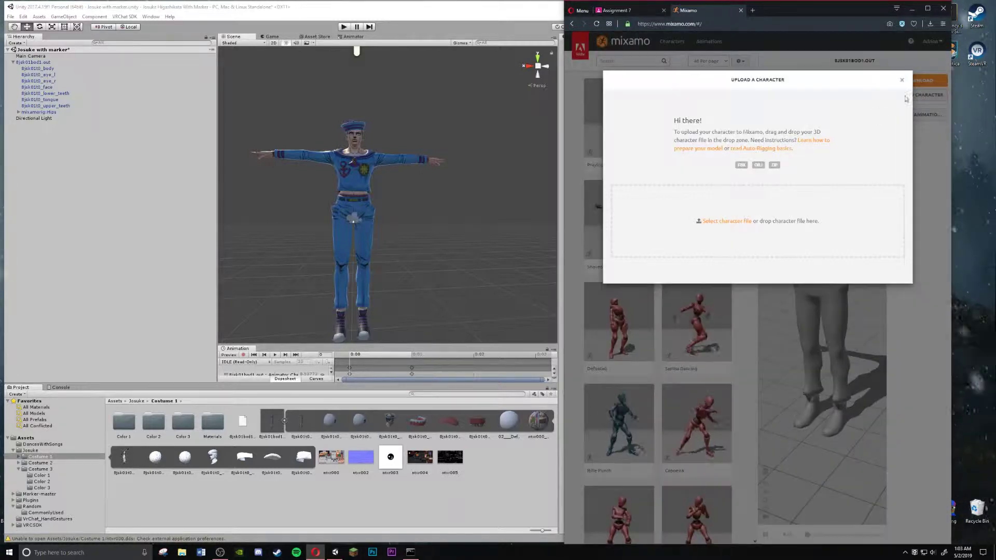
left_click(718, 222)
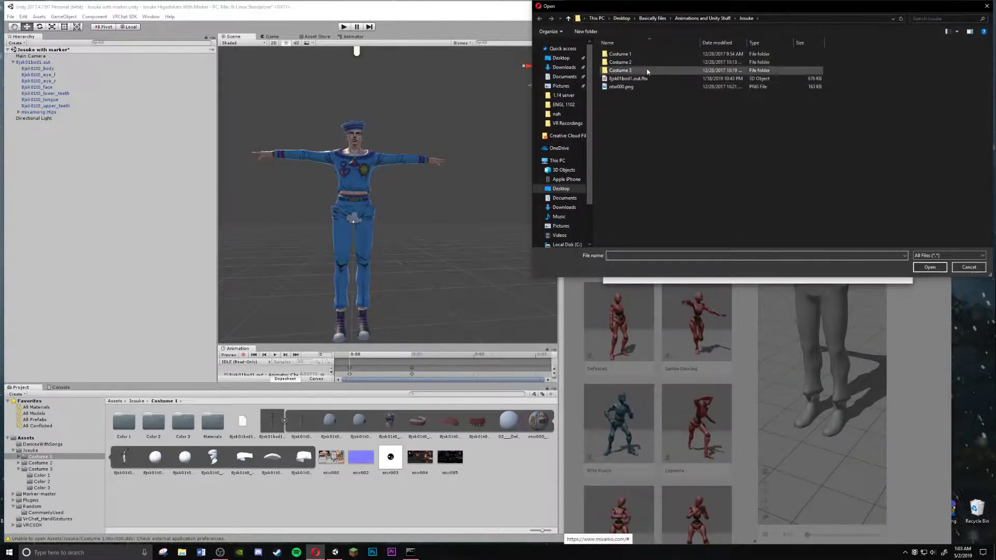
double_click(625, 54)
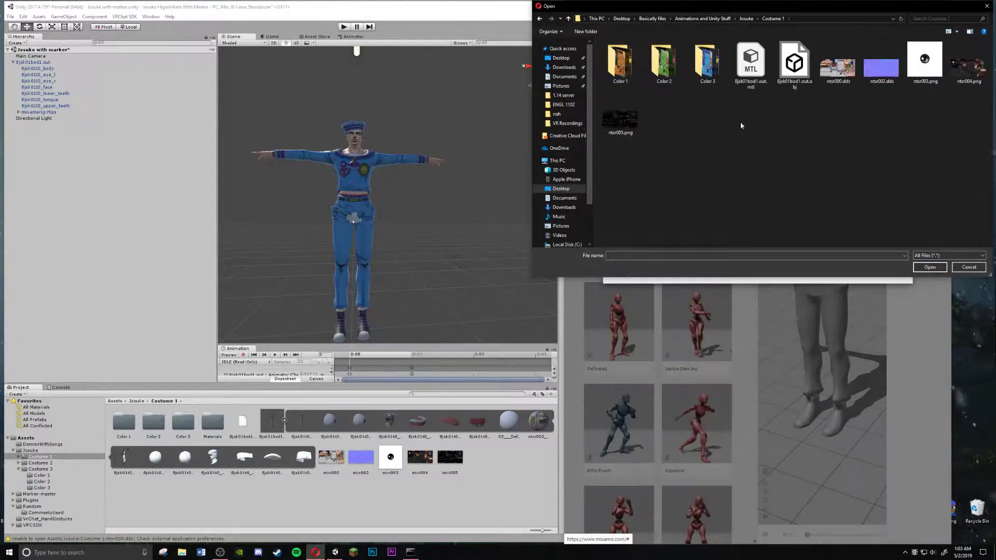
double_click(796, 66)
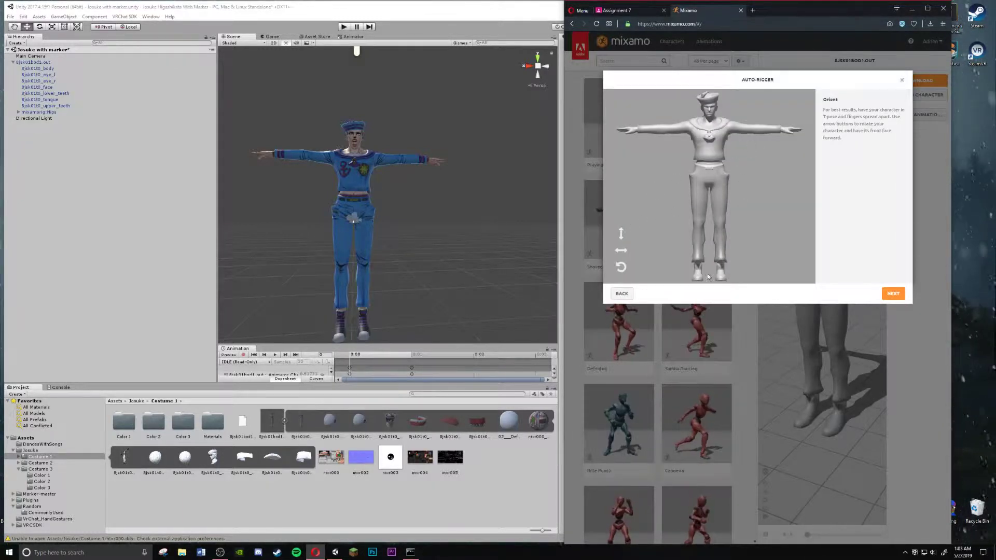
left_click(885, 297)
Step: Place the chin, wrist, elbow, knee and groin markers on the character with symmetry and start the auto-rigging
left_click_drag(646, 186, 709, 116)
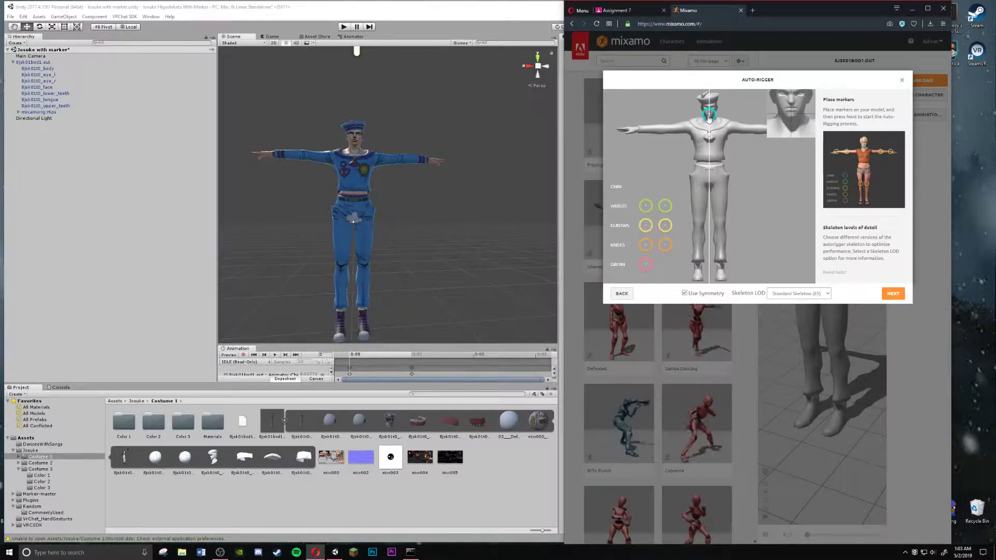
left_click_drag(646, 206, 637, 129)
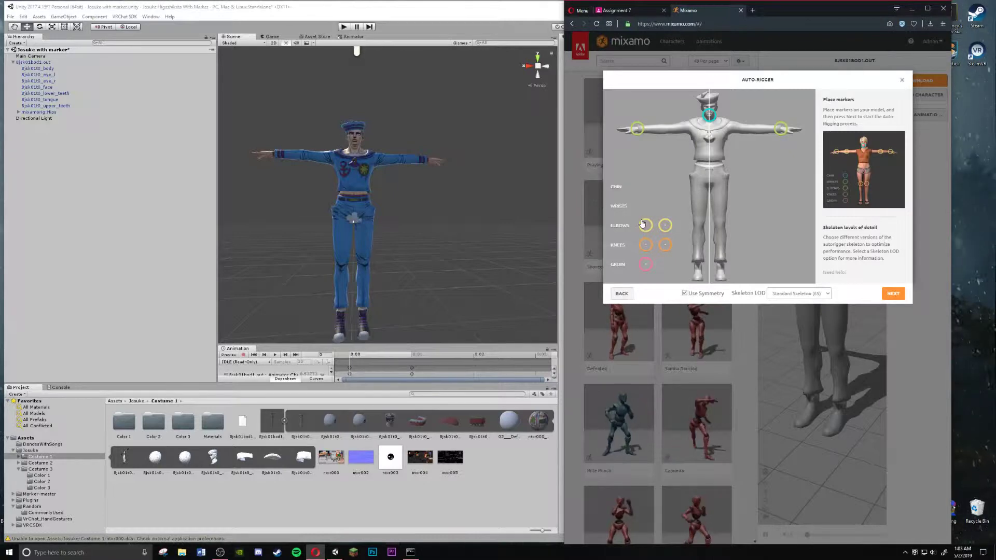
left_click_drag(644, 223, 666, 126)
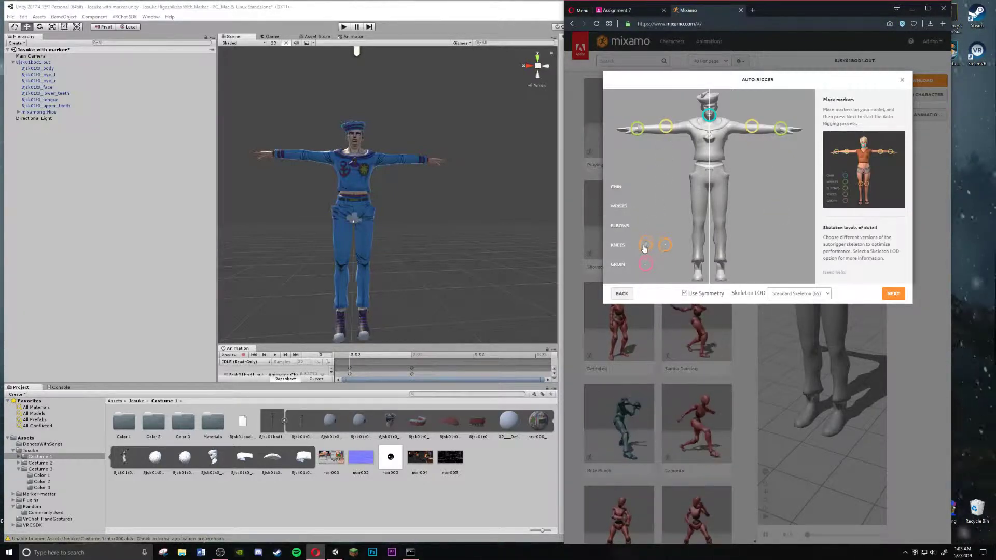
left_click_drag(645, 248, 700, 226)
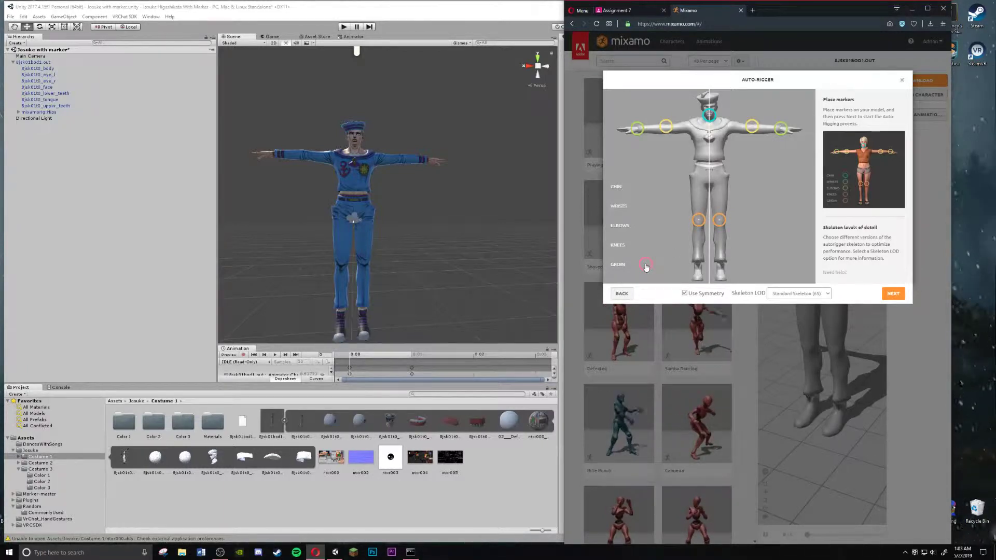
mouse_move(646, 267)
left_mouse_down()
mouse_move(707, 174)
mouse_move(709, 182)
left_mouse_up()
left_click_drag(668, 130, 666, 129)
left_click(891, 293)
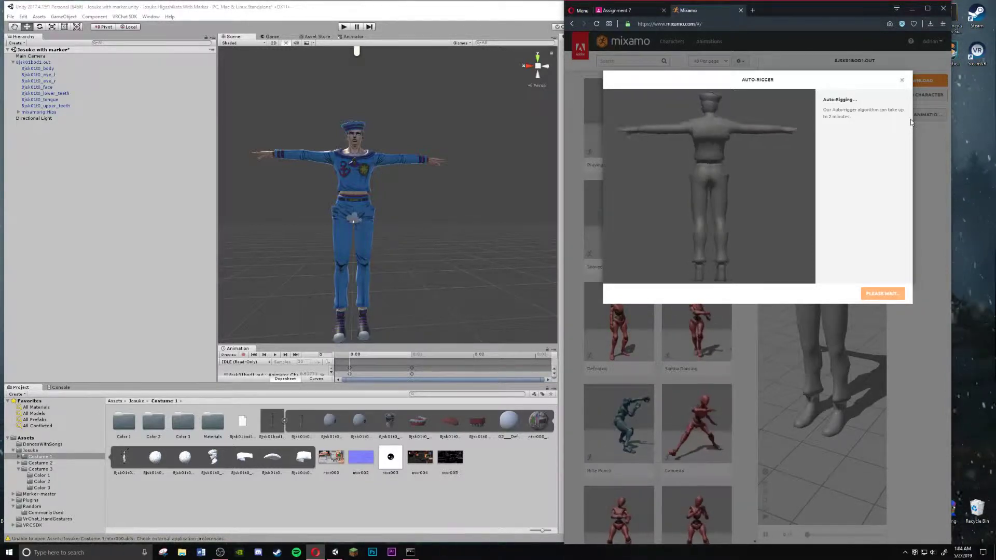
Step: Check the browser's downloads list, close the Mixamo tab and minimize the browser to return to Unity
left_click(932, 25)
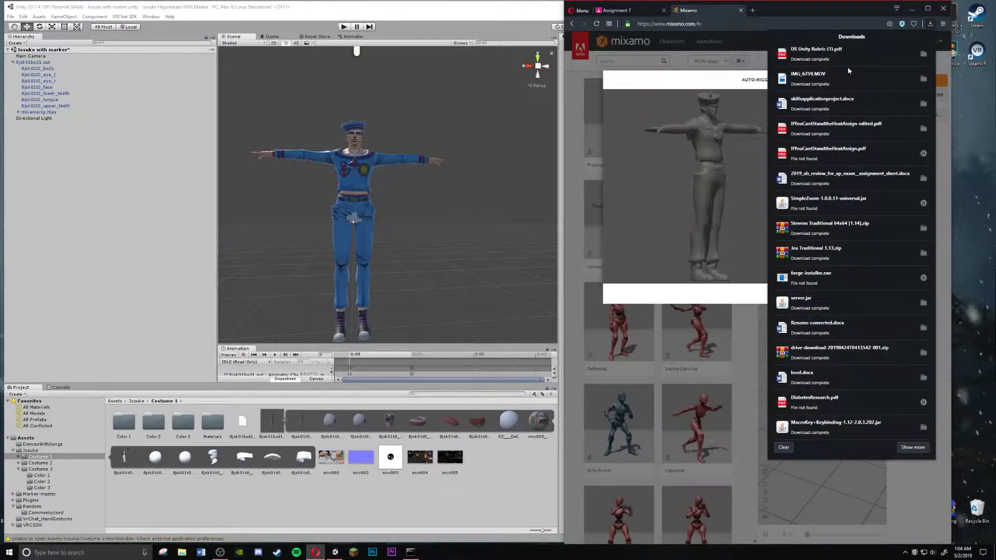
left_click(741, 10)
left_click(740, 10)
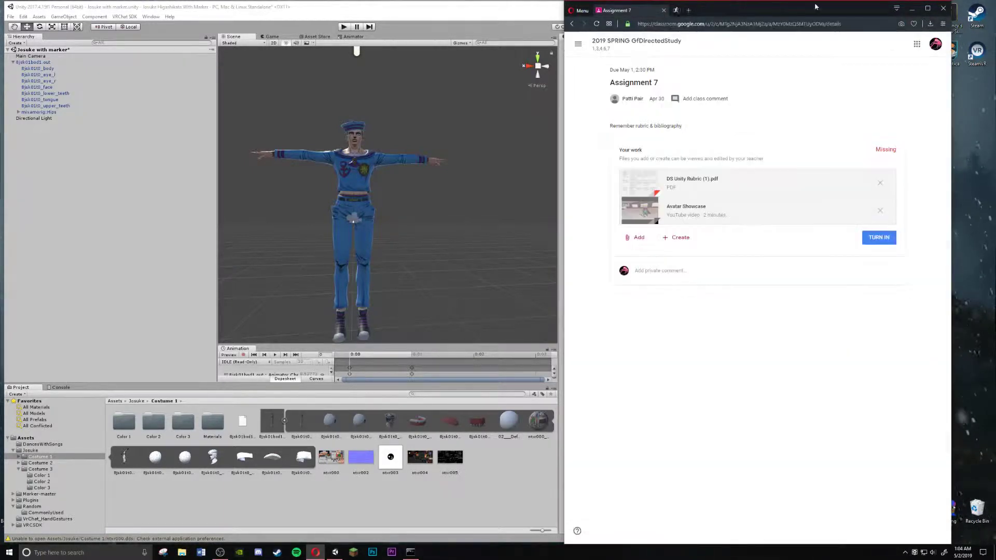
left_click(913, 9)
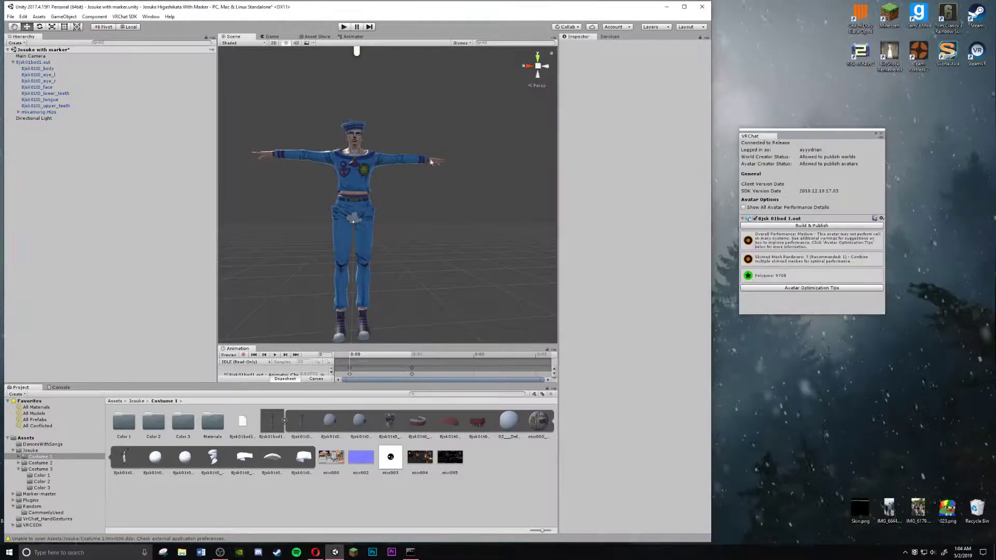
Step: Open the rig import settings of the avatar's source model and set its Animation Type to Humanoid
left_click(357, 162)
left_click(401, 195)
left_click(361, 171)
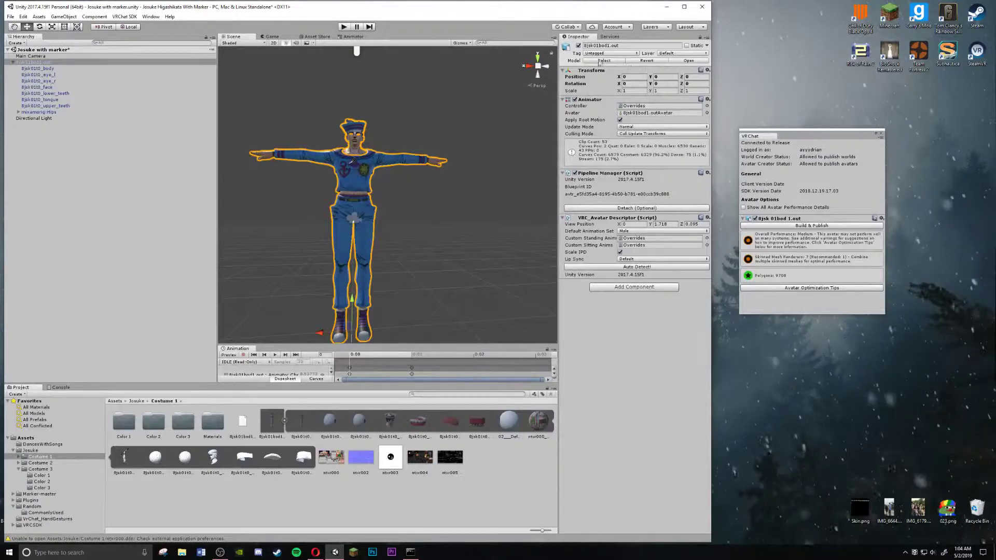
left_click(595, 62)
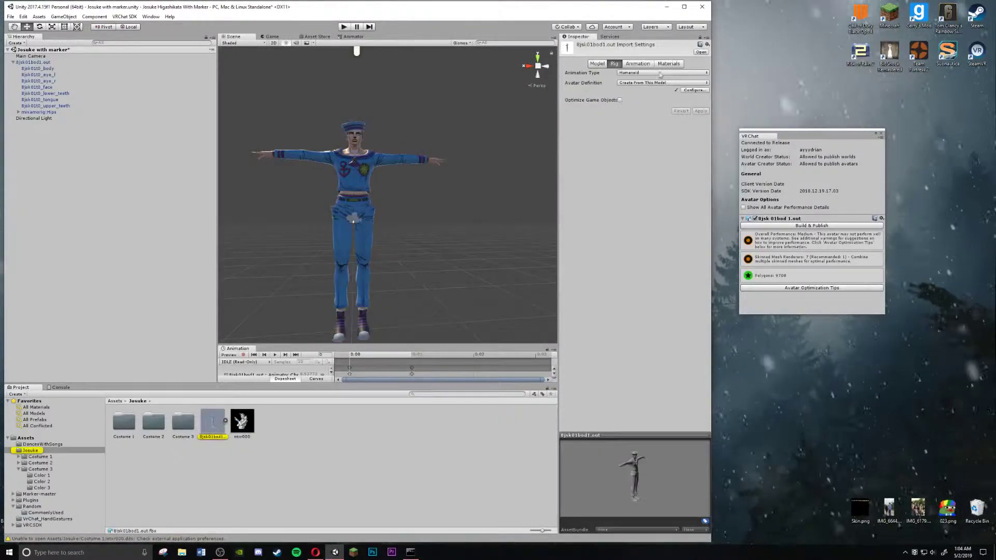
left_click(662, 72)
left_click(646, 107)
Step: Examine the rig's bone mapping in the avatar configuration, discarding the unsaved scene changes, and close the configuration
left_click(695, 90)
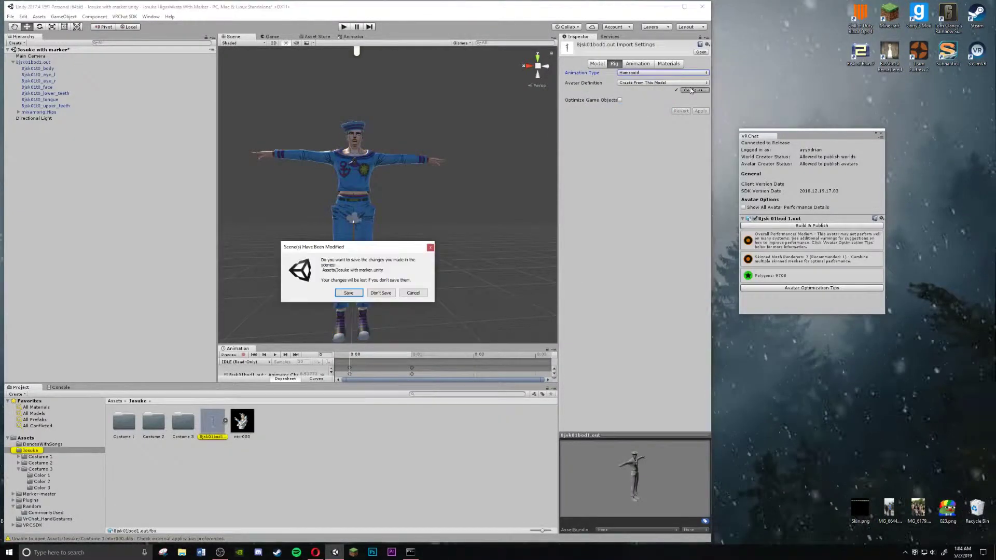
left_click(381, 293)
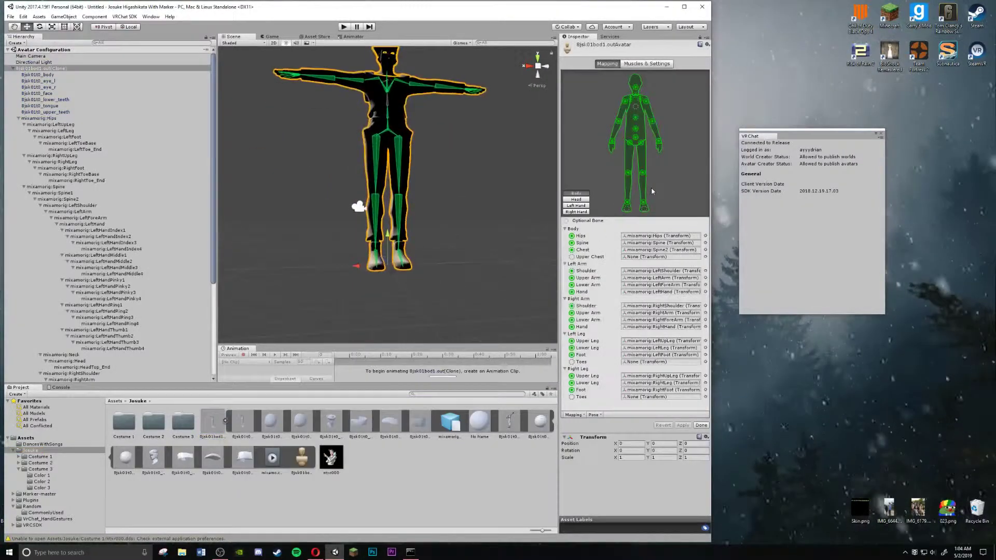
right_click_drag(447, 108, 451, 84)
key("w")
key("s")
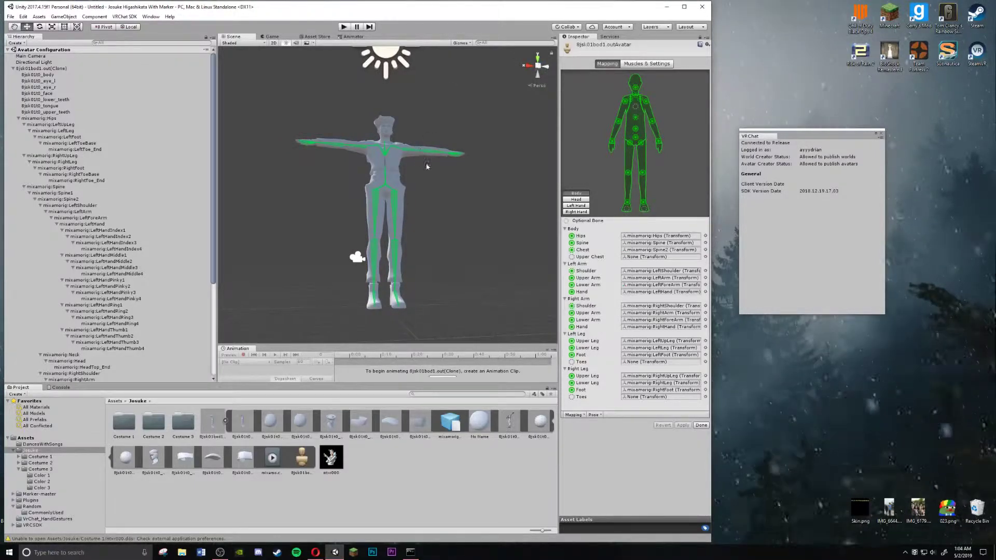
right_click_drag(427, 166, 418, 205)
key("w")
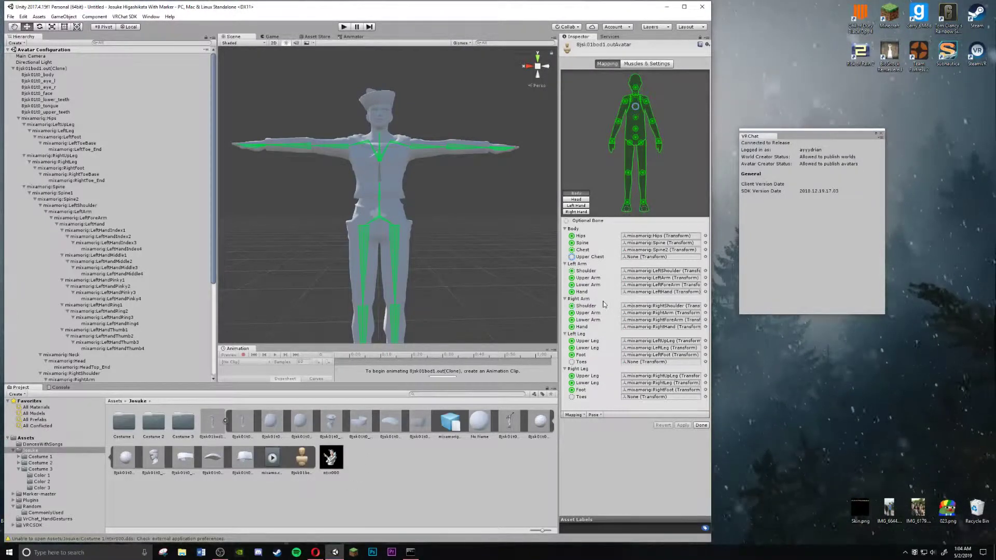
left_click(668, 250)
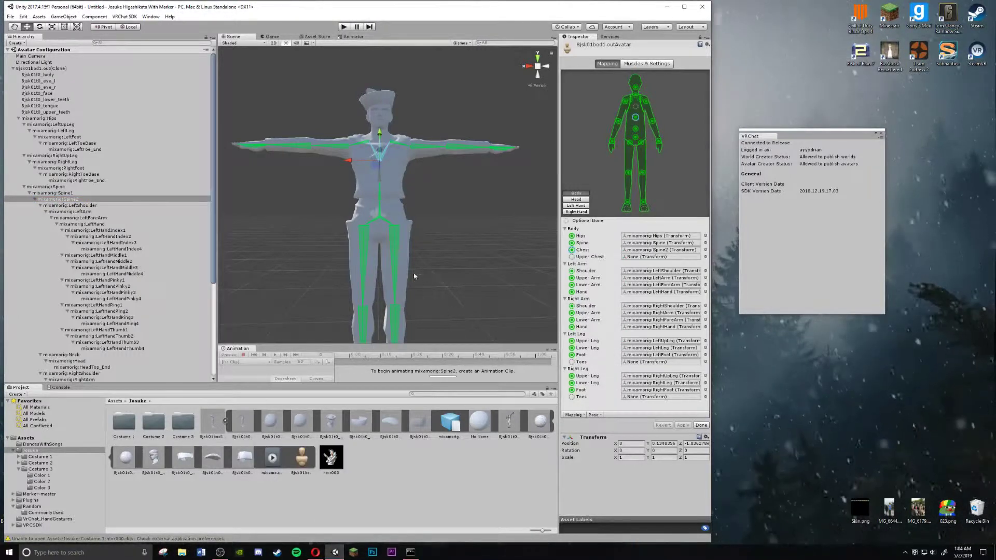
left_click(701, 425)
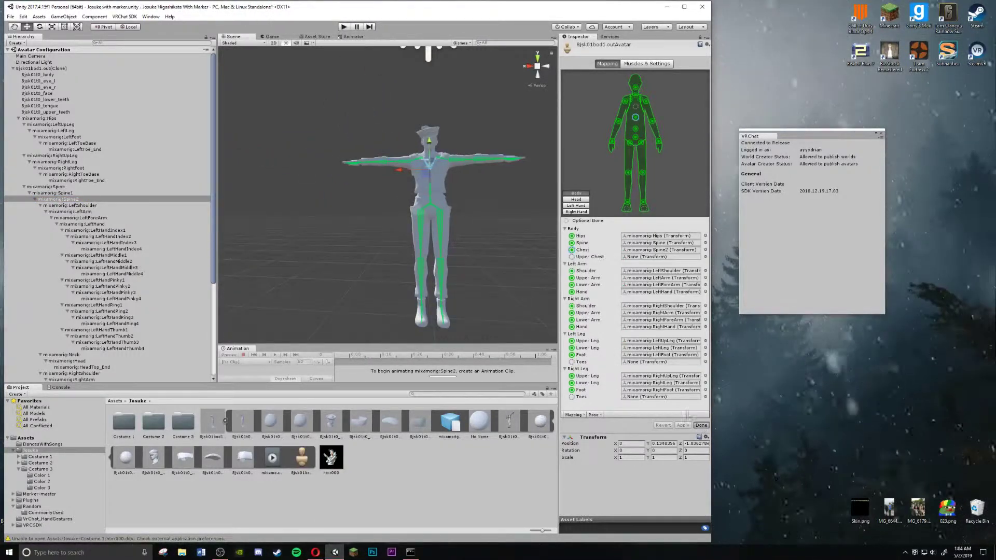
scroll(512, 236, "down", 2)
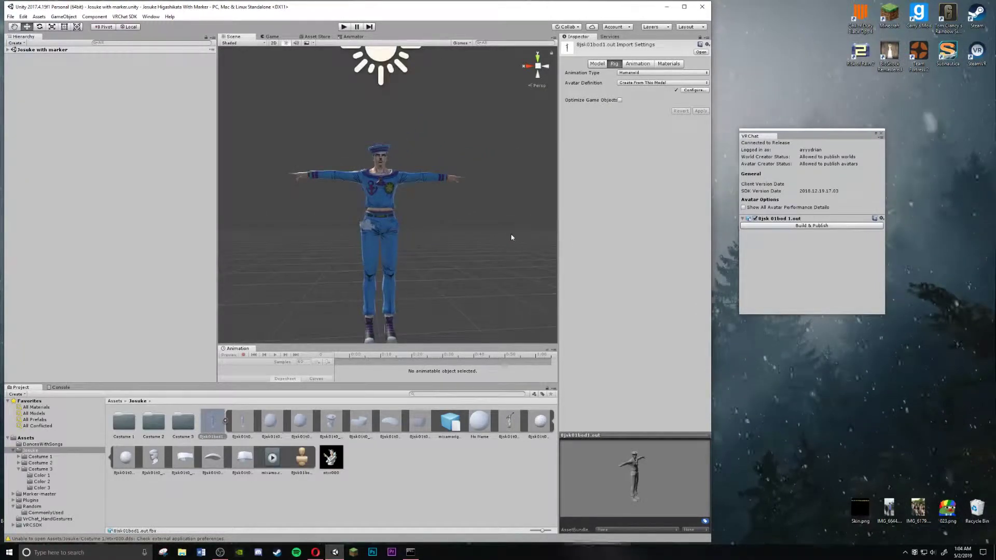
left_click_drag(512, 236, 420, 339, "alt")
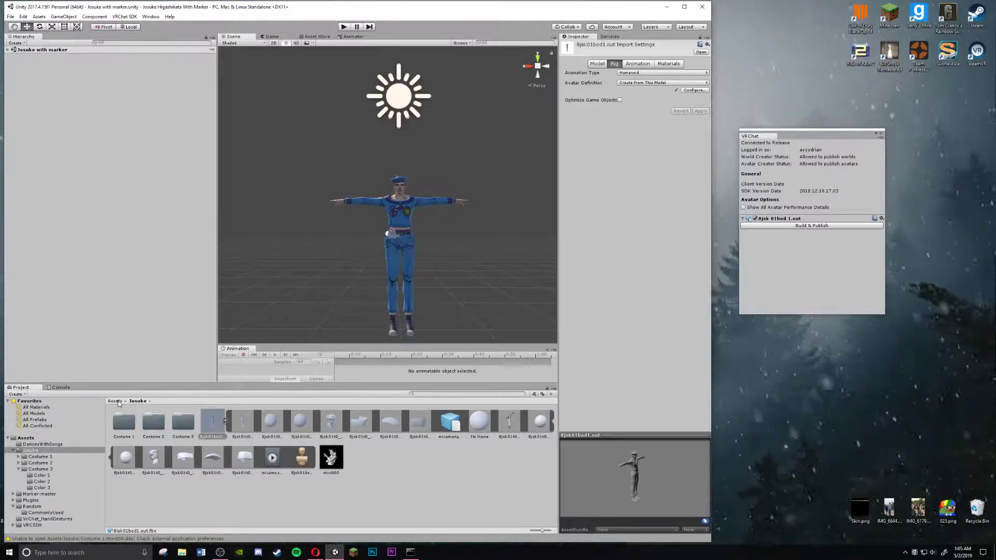
left_click(264, 461)
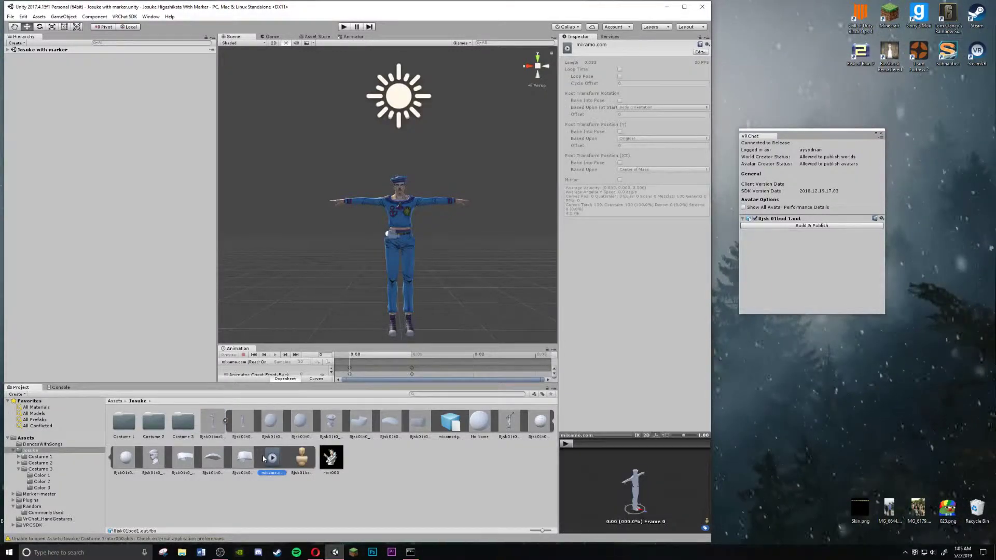
left_click(206, 426)
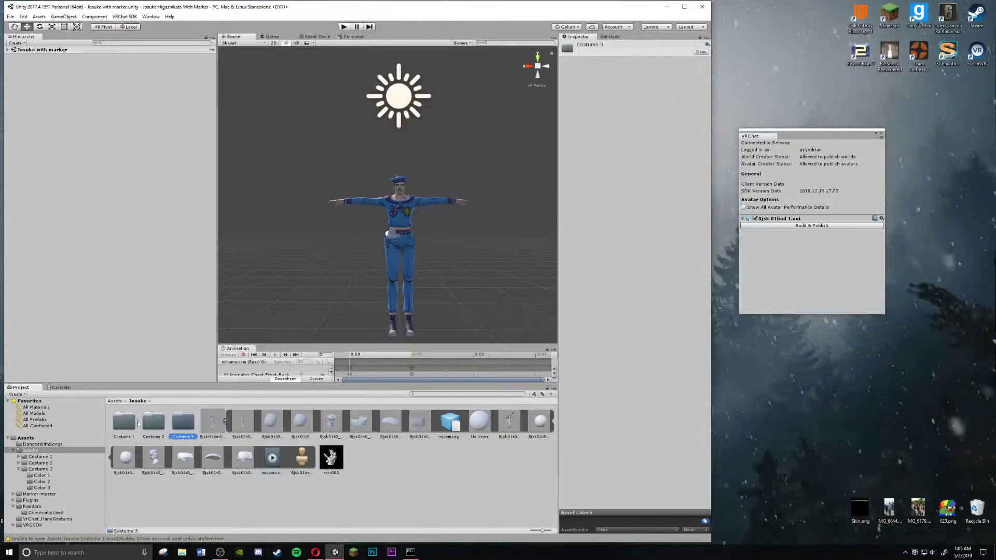
double_click(130, 423)
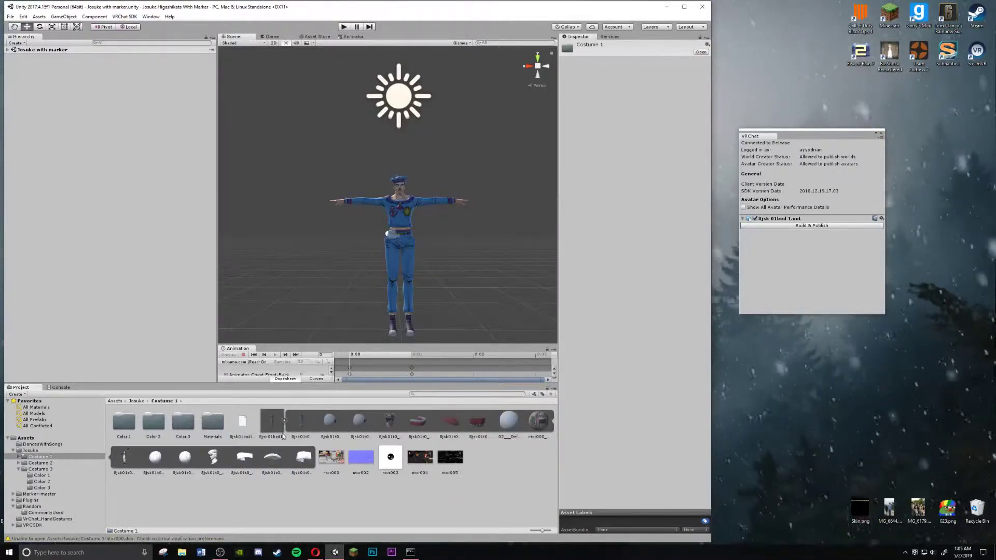
Step: Try placing the rigged model and its body mesh from the Josuke folder in the scene, deleting each one again
left_click(136, 401)
left_click_drag(213, 421, 274, 319)
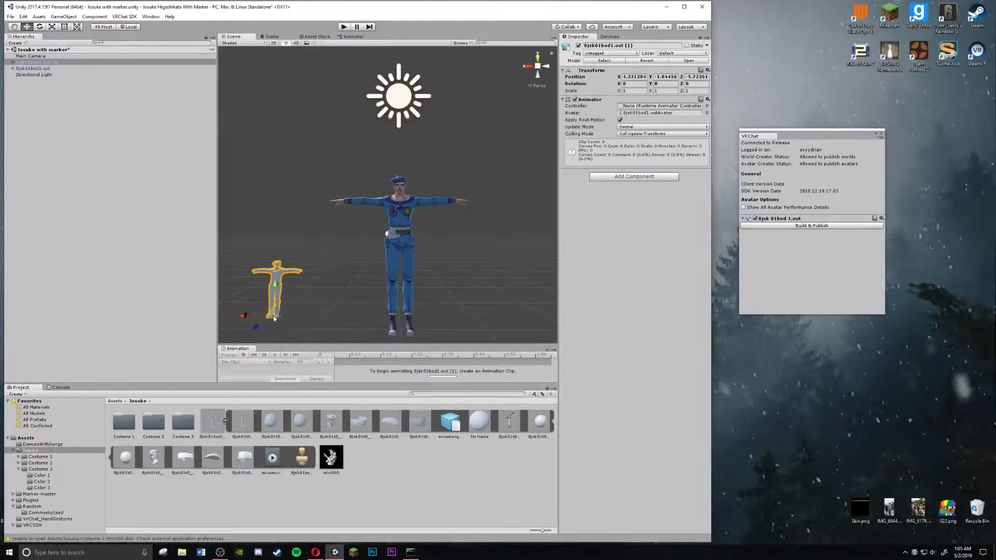
key("Delete")
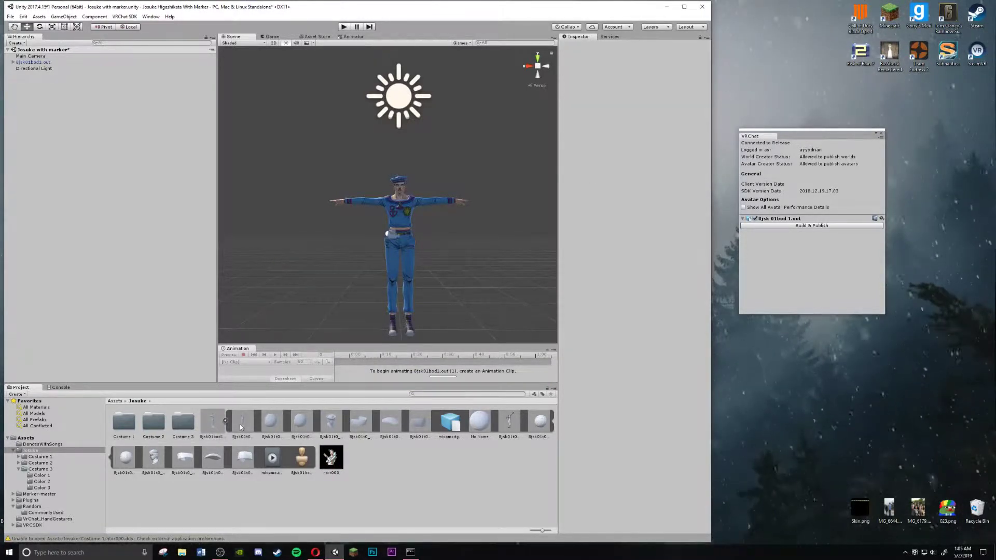
left_click_drag(240, 427, 284, 298)
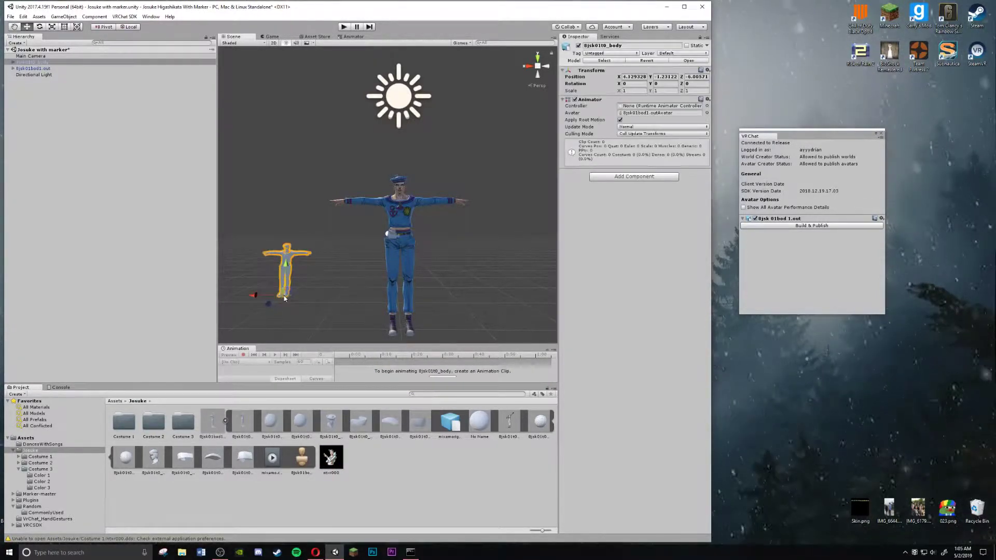
key("Delete")
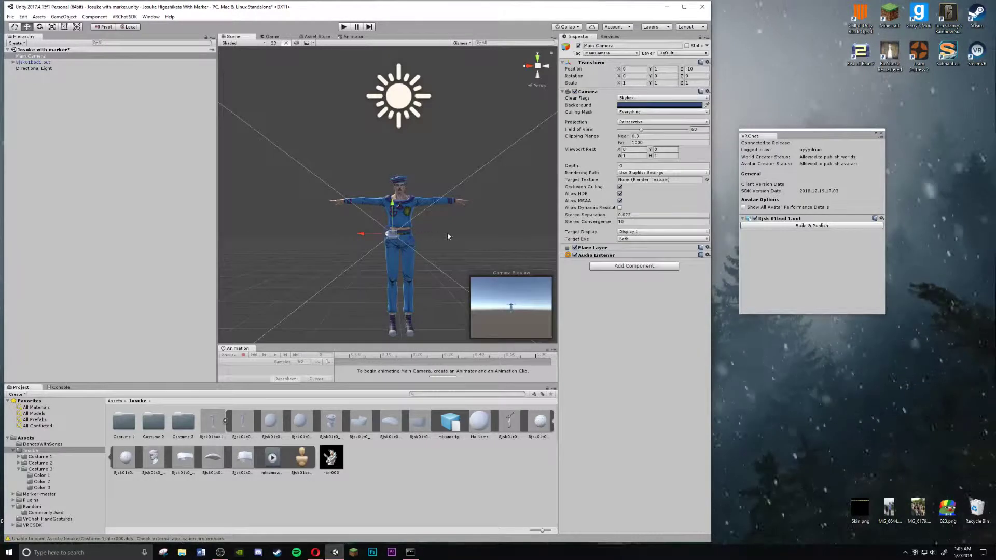
Step: Try the ntxr002 and ntxr005 textures from the Costume 1 folder on the avatar's body
scroll(448, 233, "up", 4)
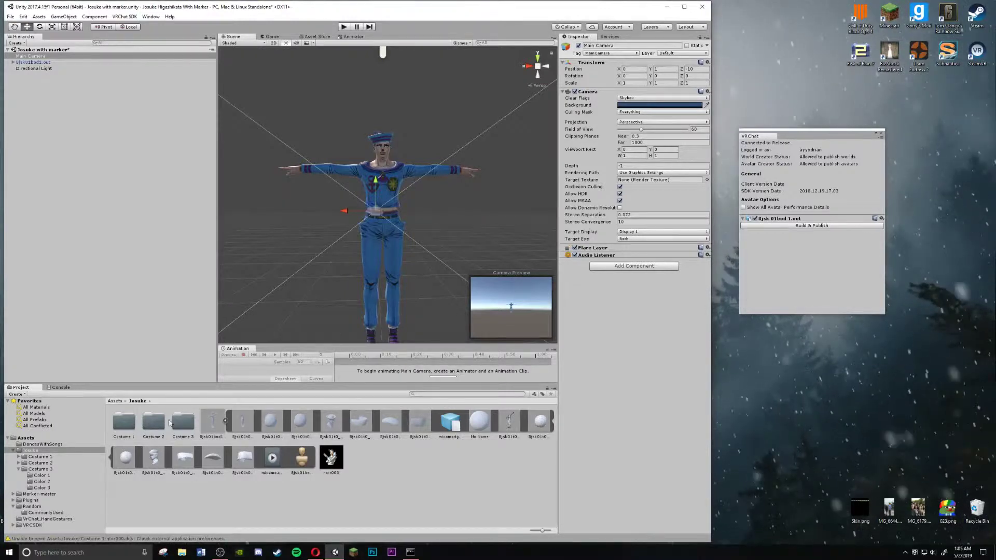
double_click(125, 424)
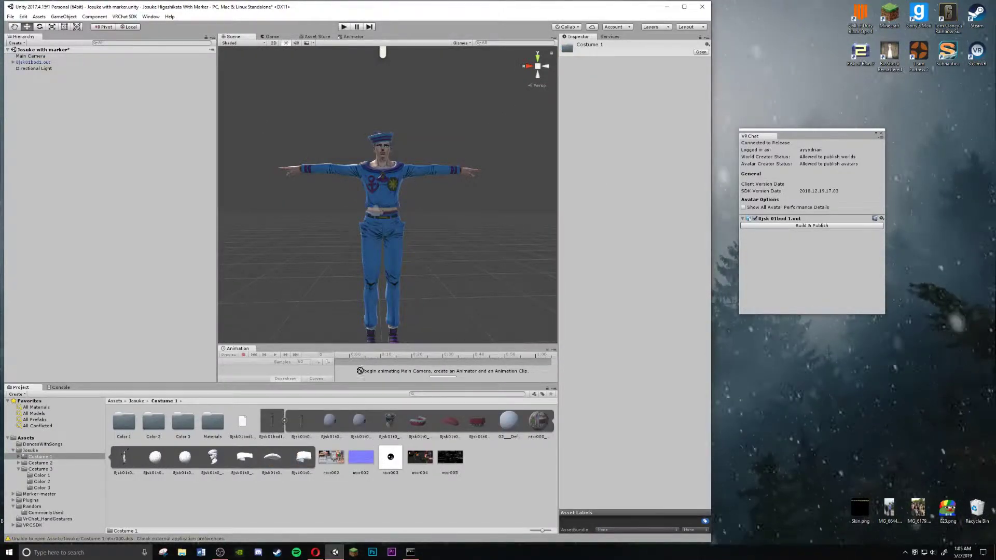
left_click(383, 230)
left_click_drag(366, 365, 393, 243)
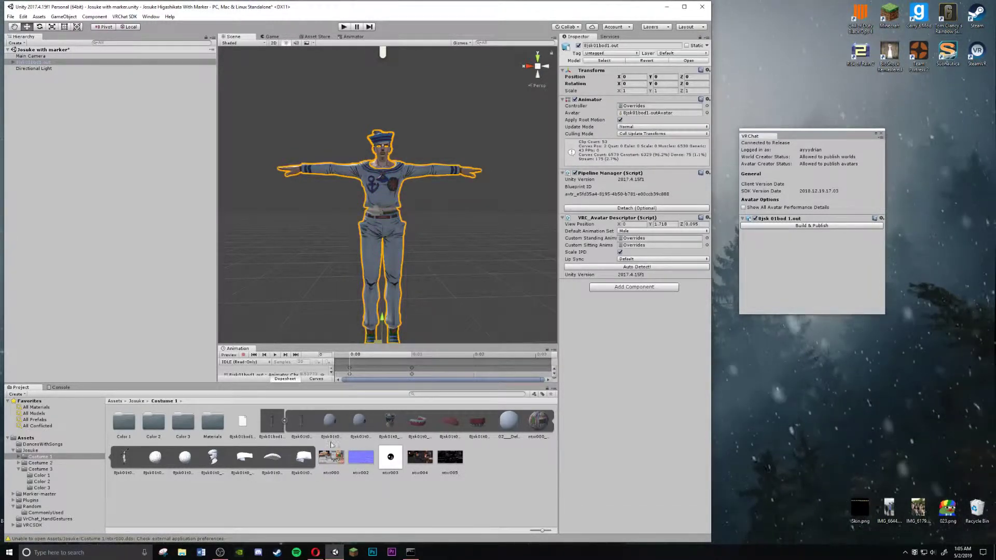
left_click_drag(366, 464, 374, 219)
left_click_drag(447, 473, 376, 218)
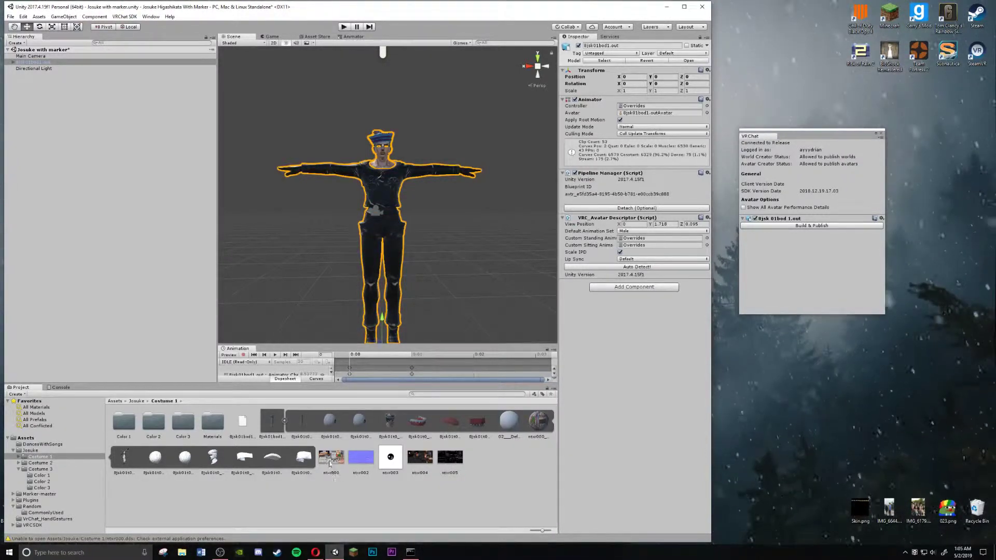
Step: Apply the ntxr000 texture from the Costume 1 folder to the avatar's body and select the avatar
left_click_drag(330, 463, 383, 220)
left_click_drag(453, 231, 463, 287, "alt")
left_click(460, 241)
scroll(450, 243, "up", 5)
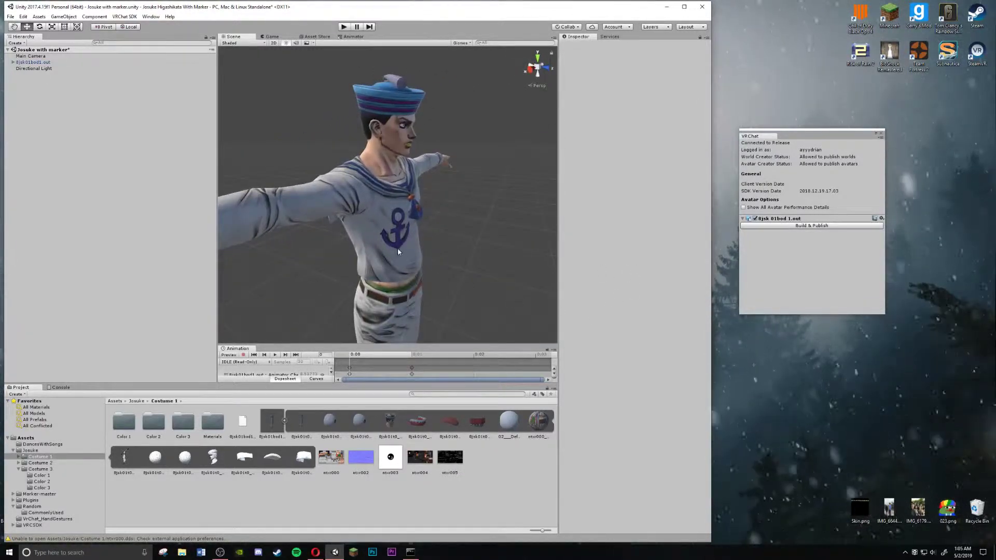
left_click(409, 192)
left_click(417, 128)
left_click(397, 152)
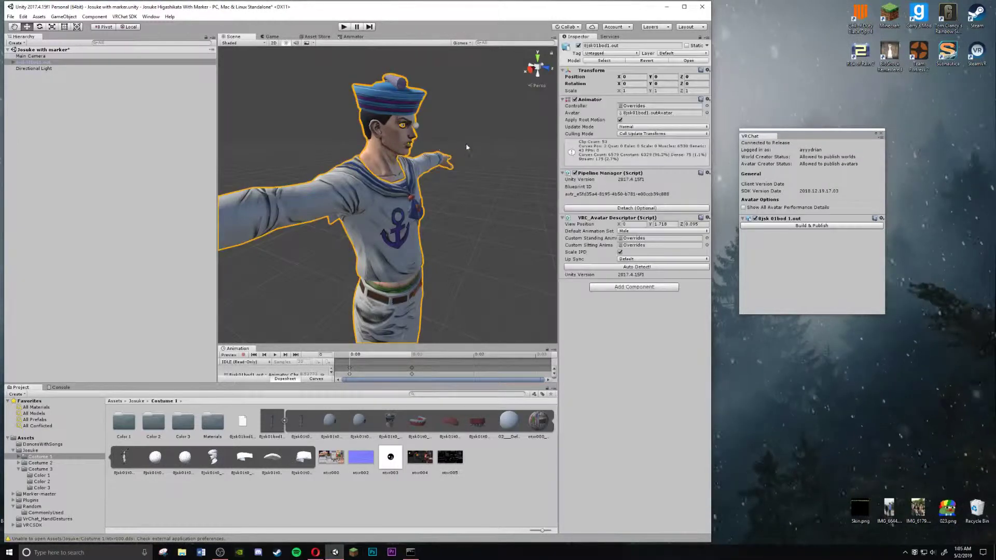
Step: Try a view position Y of 2 in the avatar descriptor and set it back to 1.718
scroll(429, 131, "up", 5)
left_click_drag(441, 123, 463, 122, "alt")
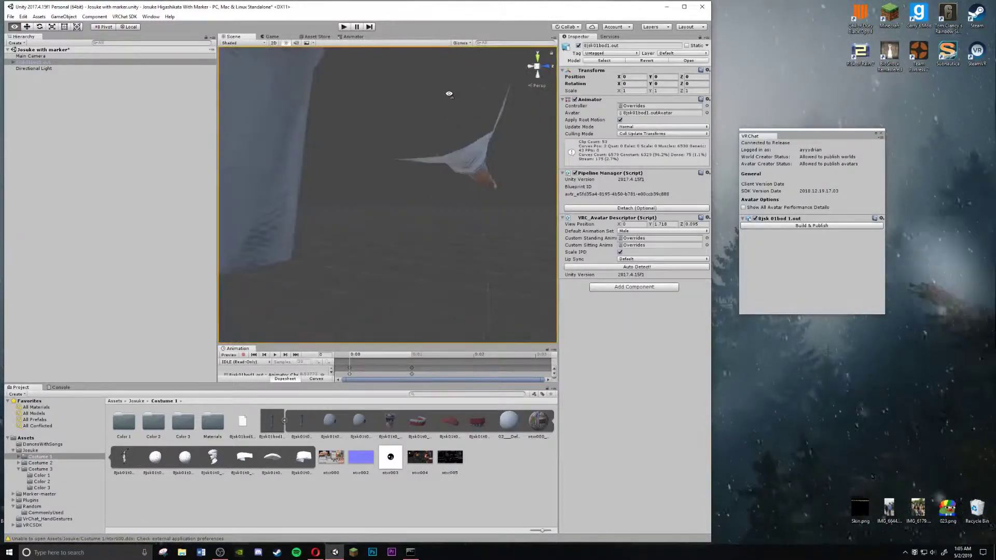
left_click_drag(440, 158, 386, 160, "alt")
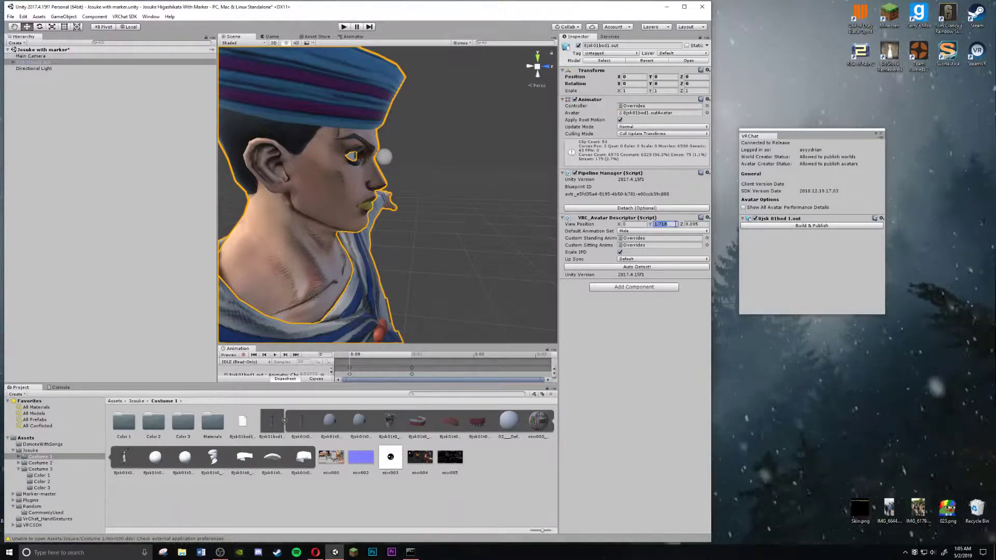
type("2")
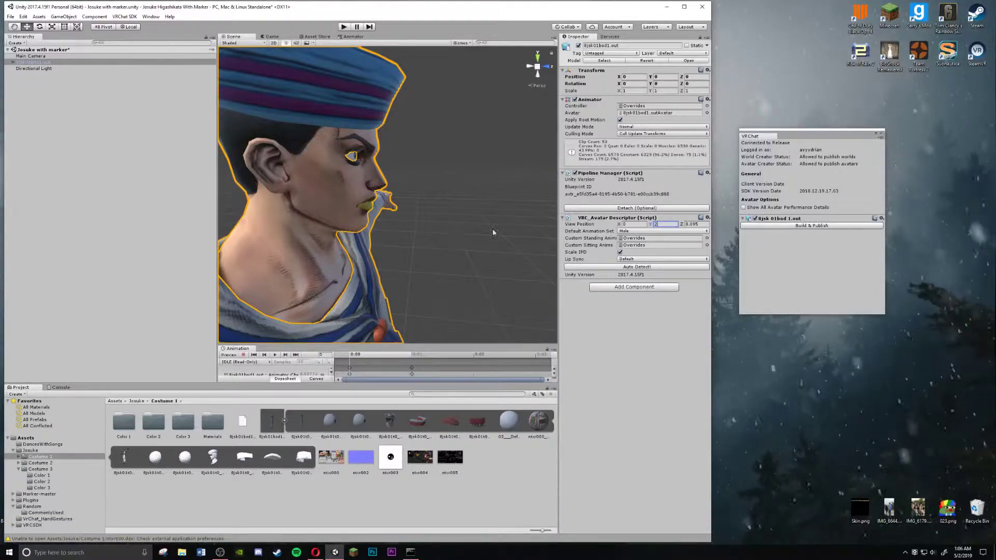
scroll(493, 232, "down", 5)
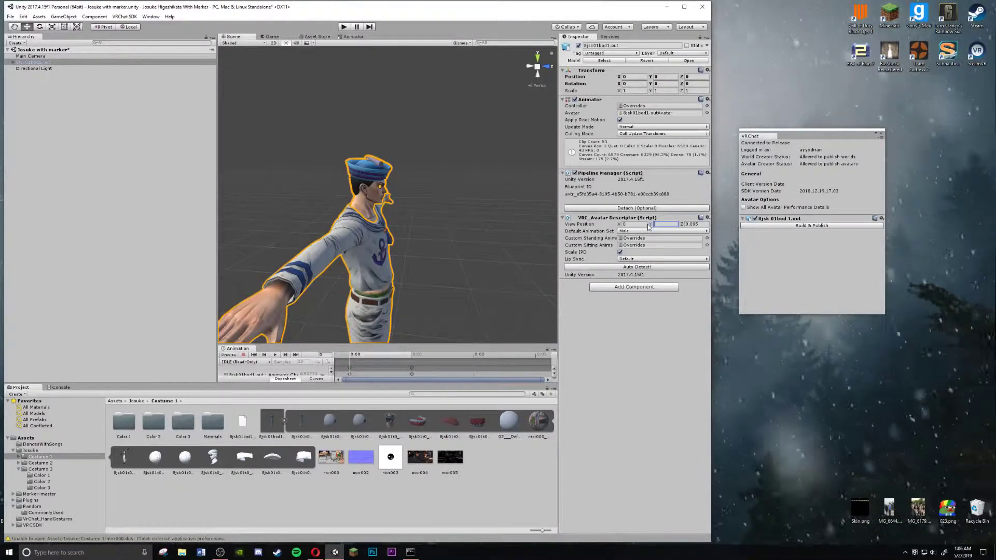
type("1.7")
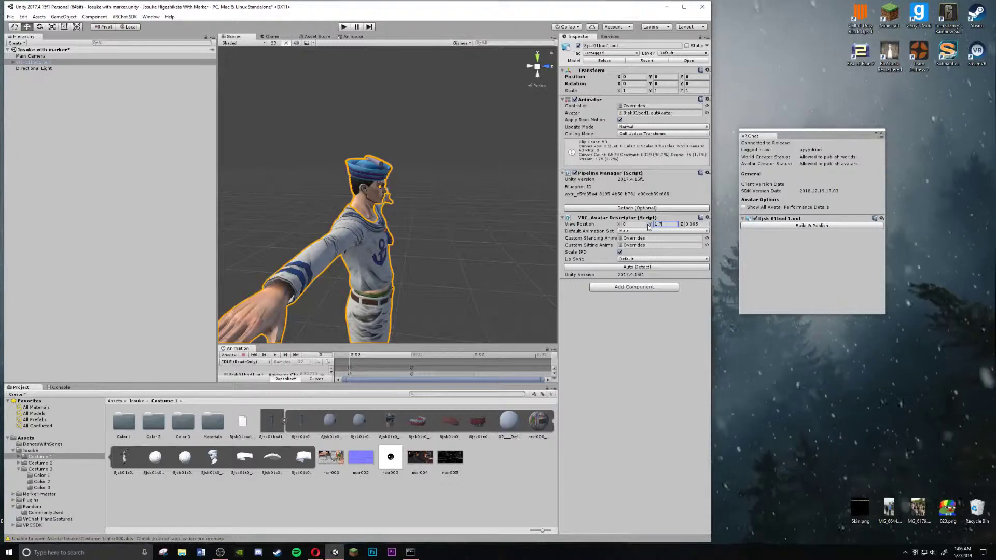
type("18")
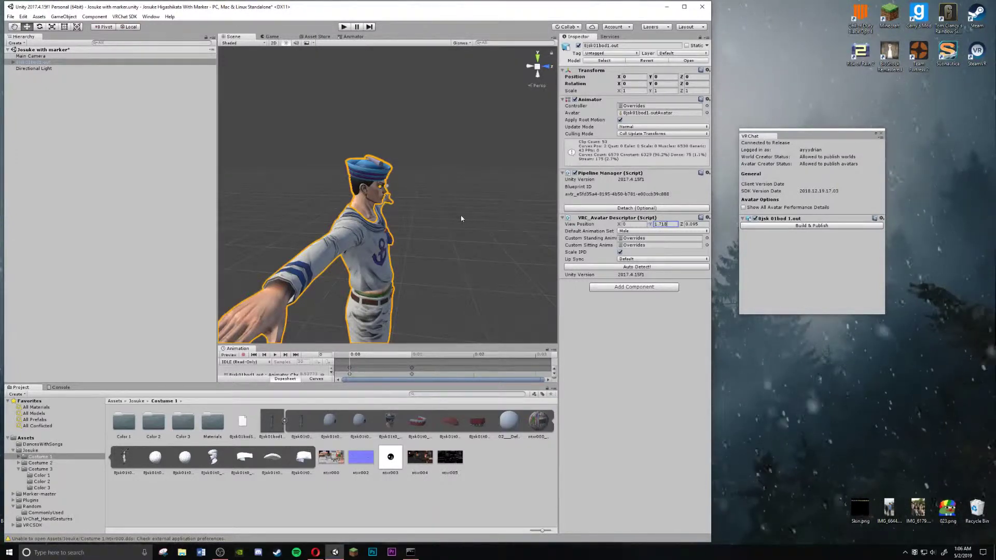
Step: Examine the full textured avatar from several distances and angles, ending with the avatar selected
key("w")
right_click_drag(461, 218, 220, 193)
key("s")
right_click_drag(366, 223, 401, 201)
key("s")
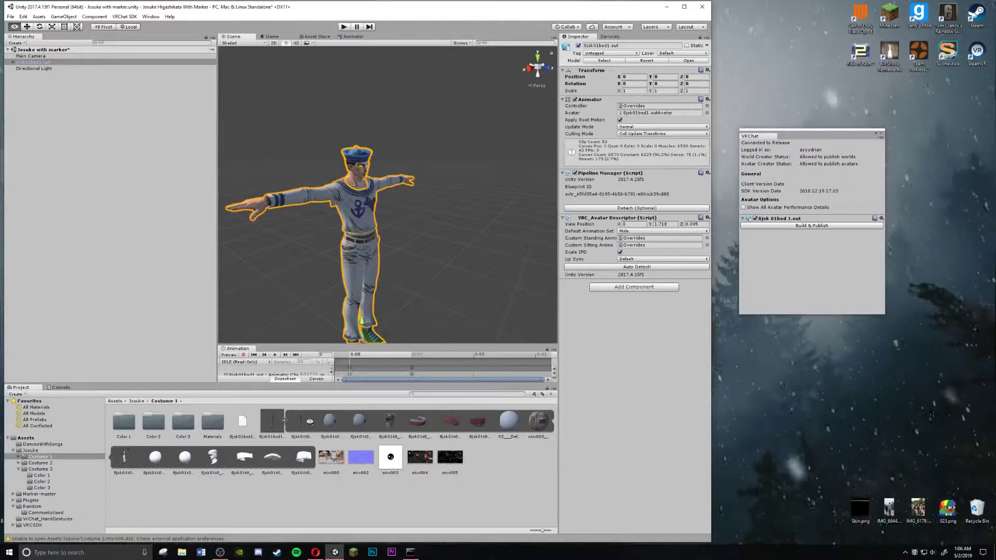
right_click_drag(523, 474, 524, 471)
left_click(523, 471)
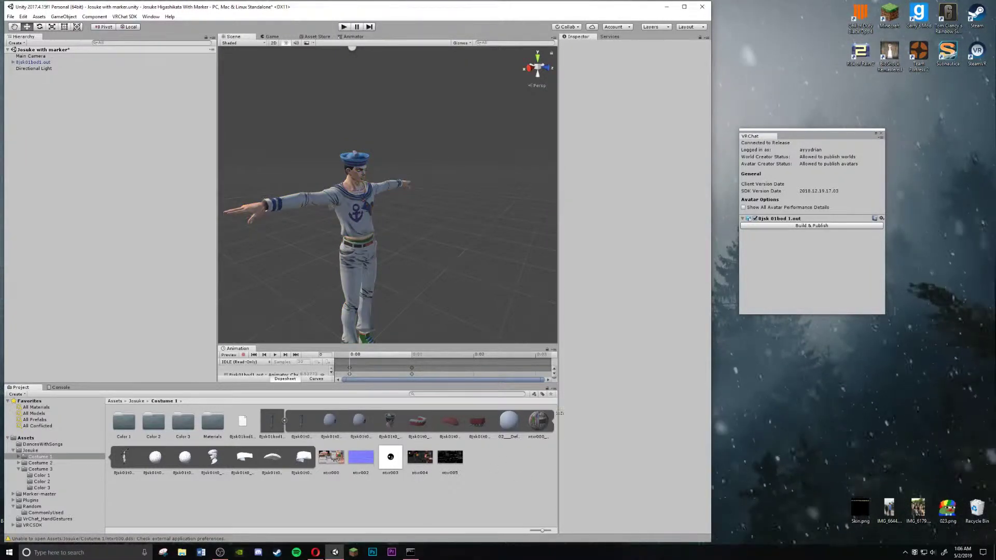
key("s")
right_click_drag(363, 306, 331, 327)
left_click(408, 185)
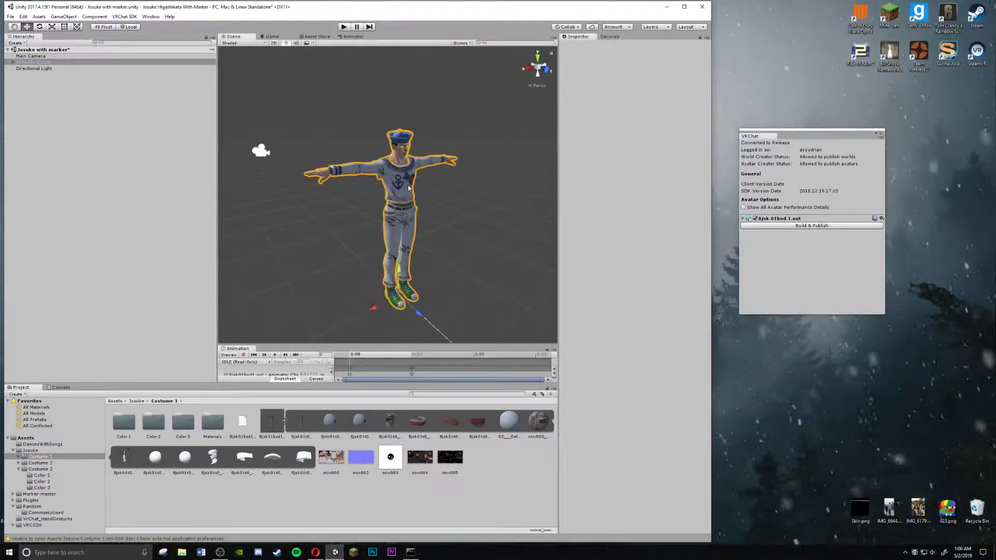
key("w")
right_click_drag(472, 249, 489, 270)
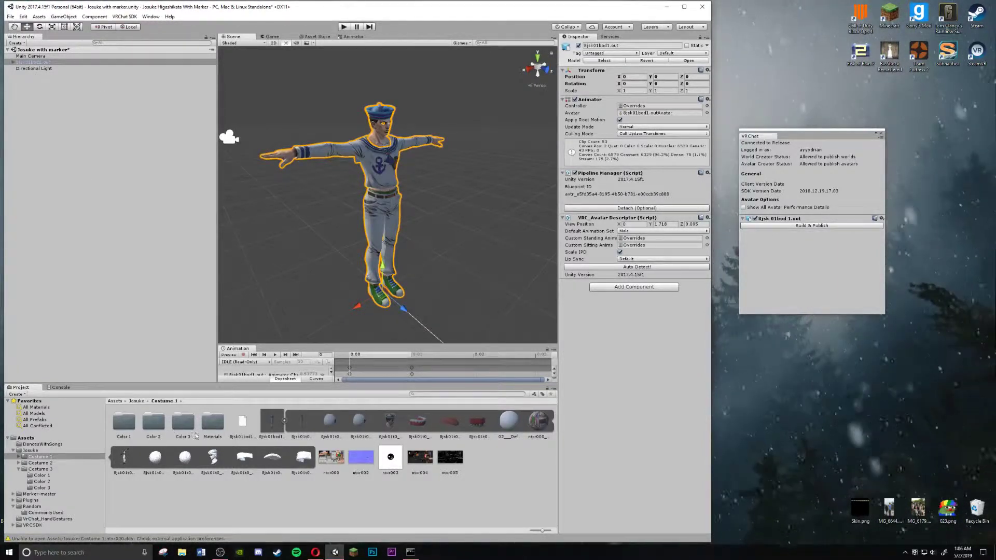
Step: Open the Marker-master folder in the project assets and view the avatar from the front
left_click(138, 401)
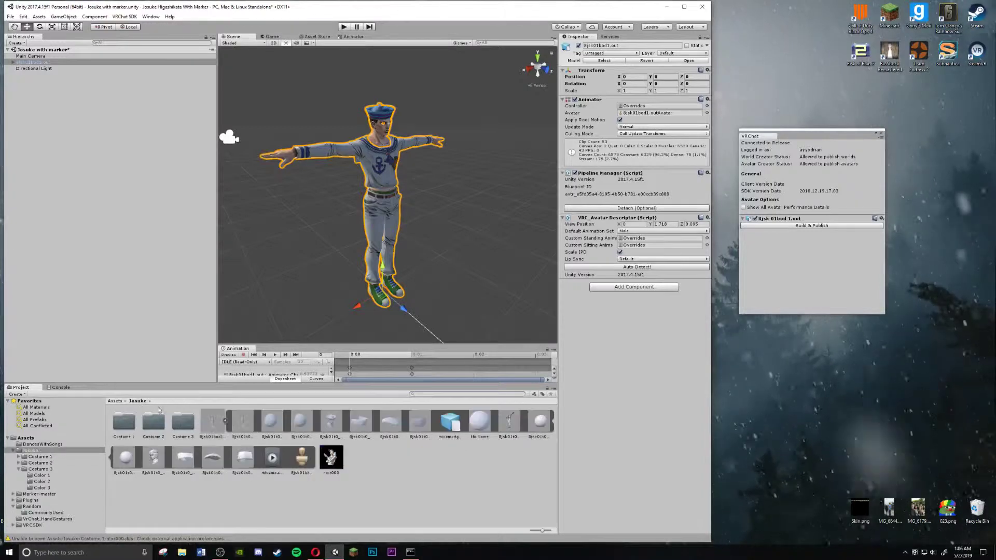
left_click(114, 401)
double_click(183, 421)
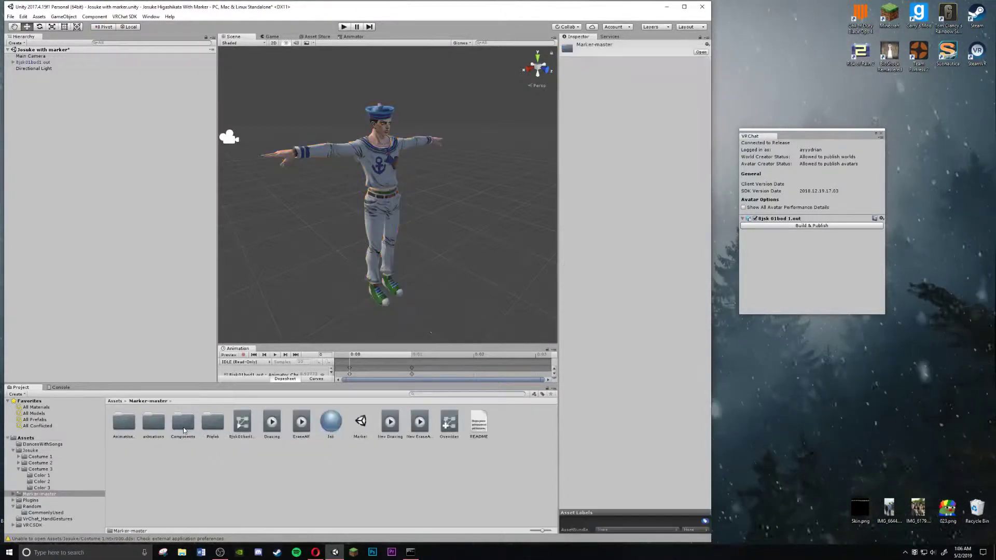
right_click_drag(387, 270, 401, 239)
key("s")
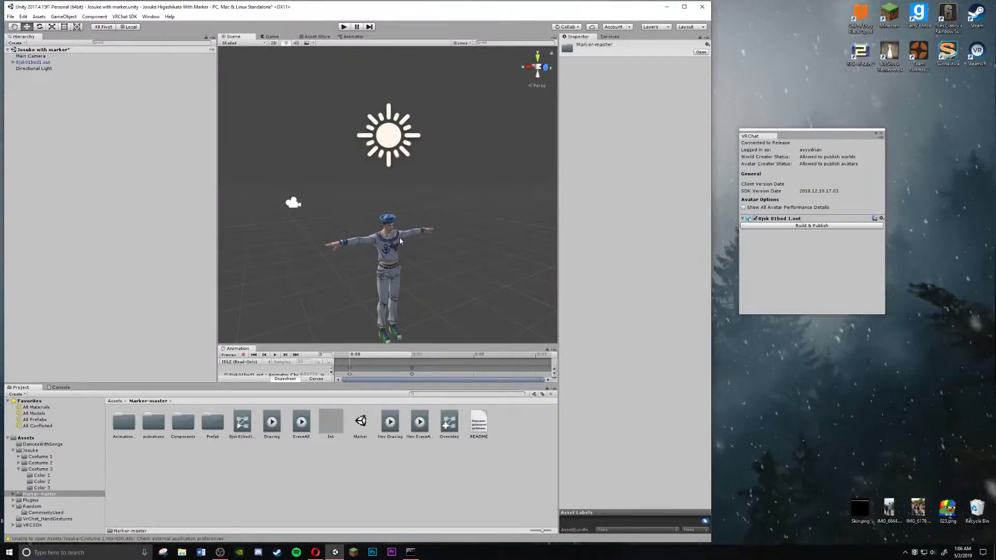
right_click_drag(398, 279, 315, 302)
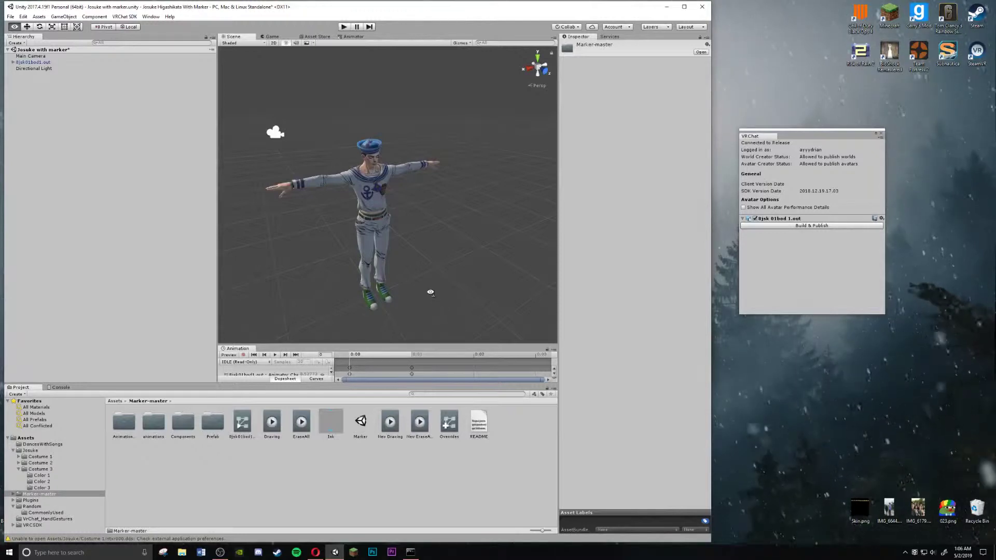
right_click_drag(431, 292, 416, 330)
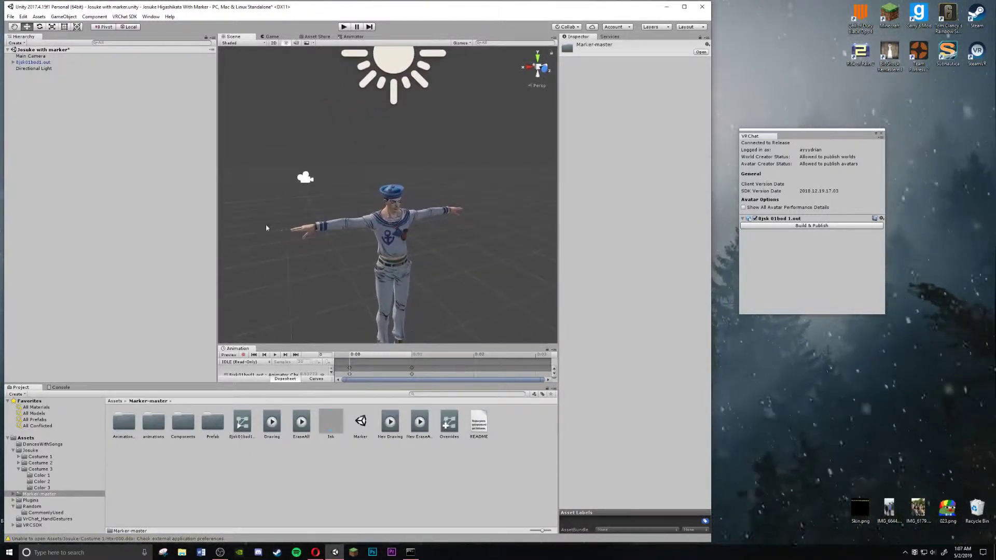
right_click_drag(470, 268, 455, 278)
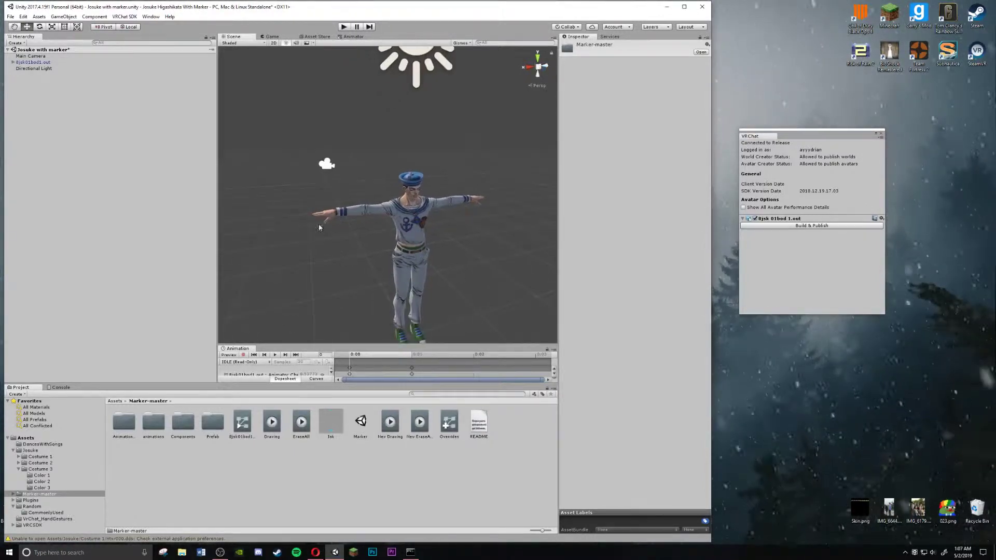
Step: Look through Marker-master's animations and AnimationGenerator folders, inspecting the SnailMarkerAnimationCreator script, and return to the Marker-master folder
left_click(264, 439)
double_click(152, 423)
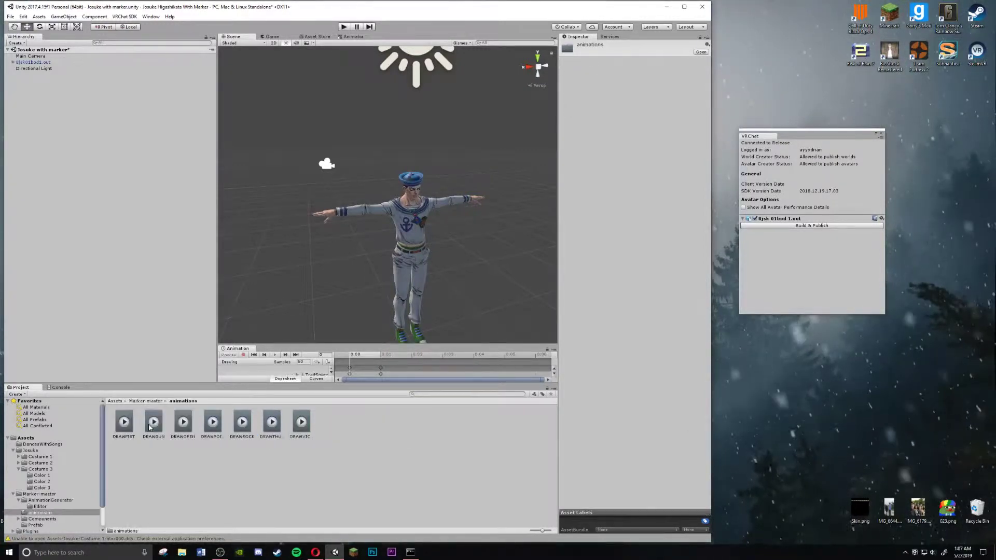
left_click(144, 401)
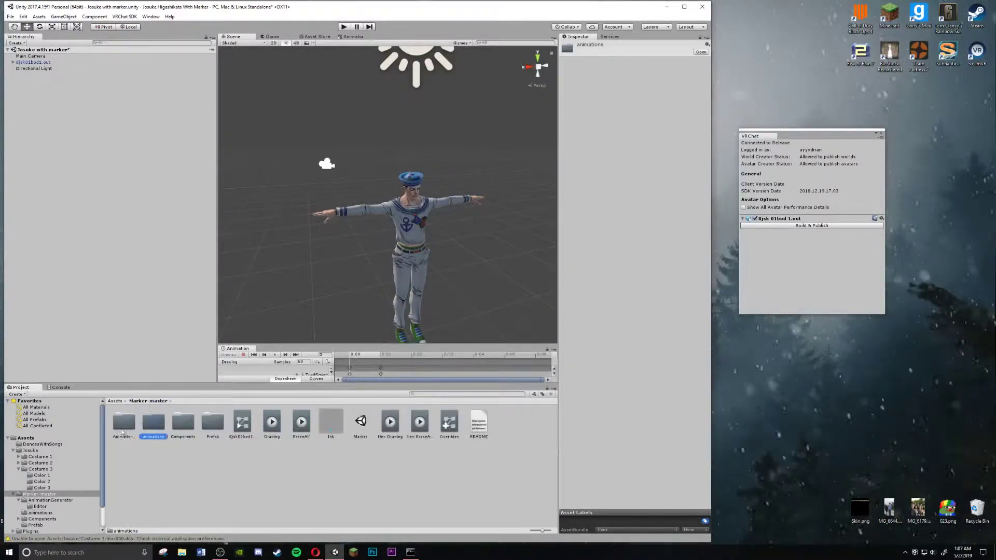
double_click(122, 429)
left_click(155, 419)
left_click(146, 401)
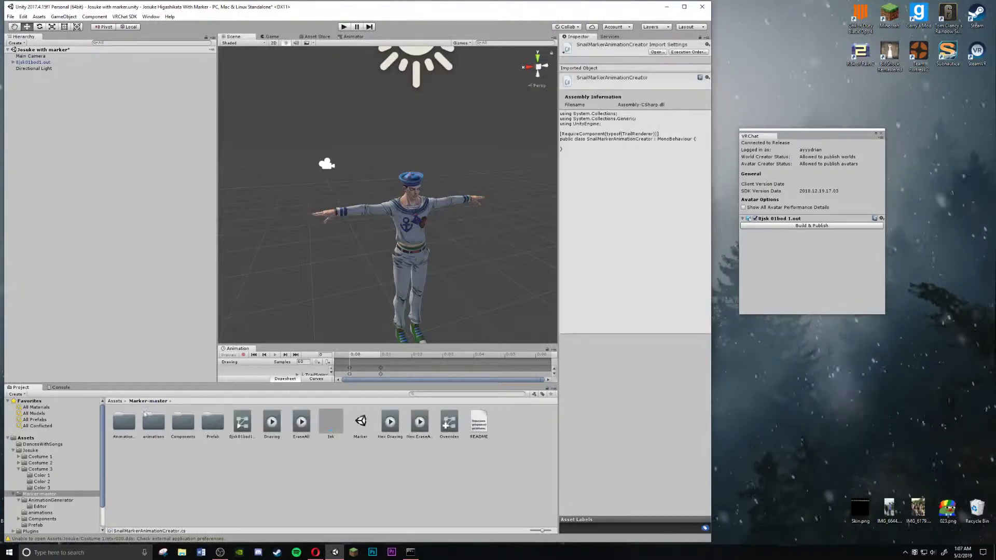
Step: Select the avatar and examine its outstretched arm and hand up close
scroll(312, 229, "up", 5)
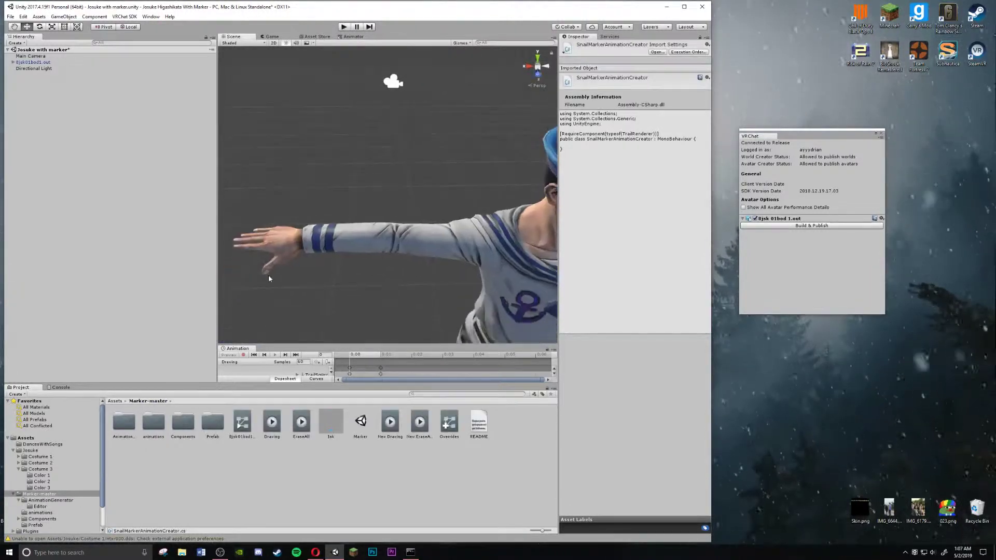
left_click(275, 255)
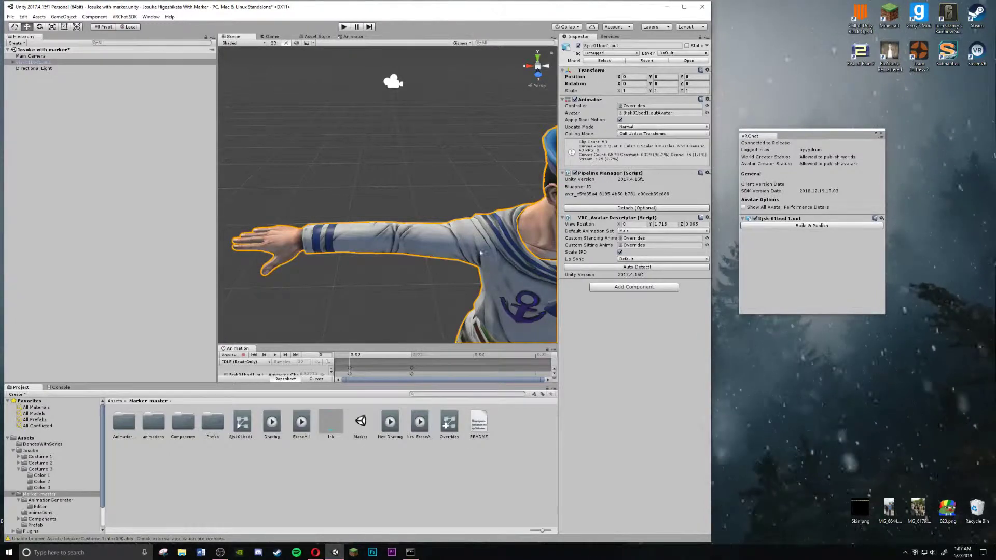
right_click_drag(480, 253, 323, 132)
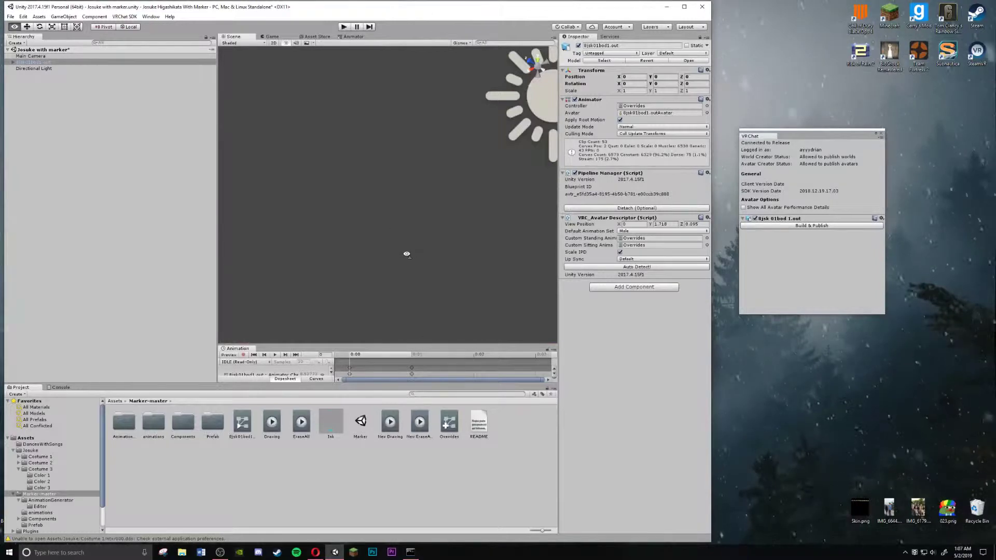
right_click_drag(393, 257, 480, 343)
Step: Check the clips in Marker-master's animations folder and the settings of the Orange Justice clip in the Assets root
right_click(329, 444)
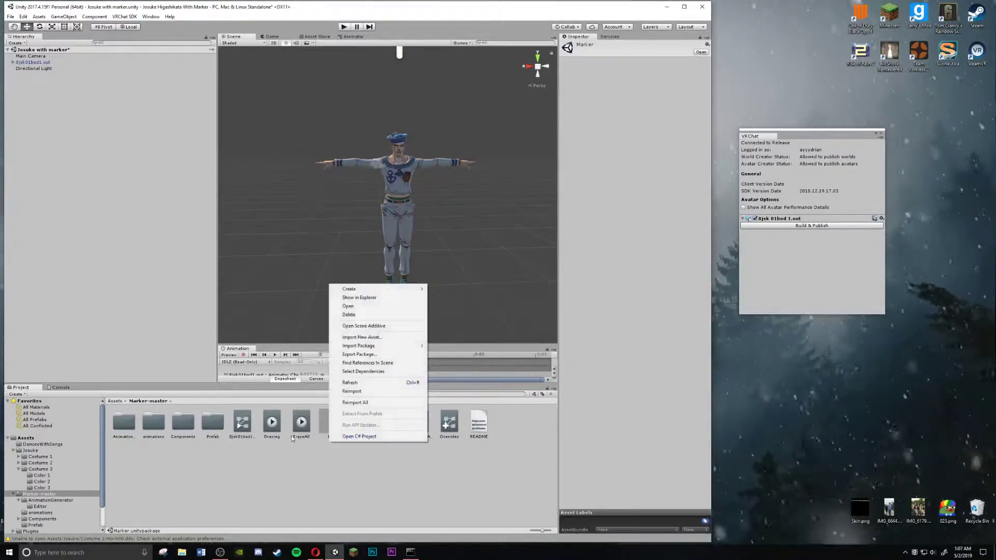
left_click(269, 460)
double_click(156, 430)
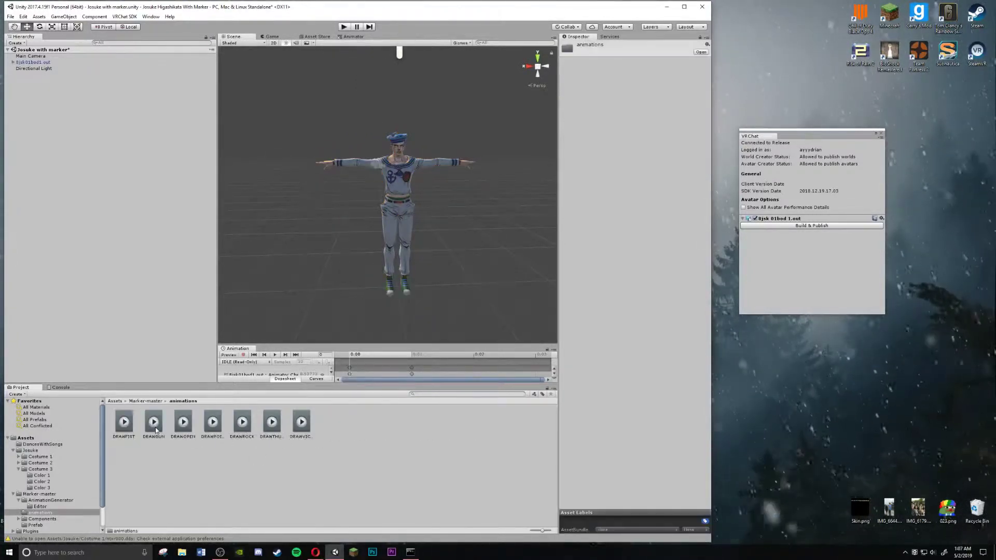
left_click(335, 462)
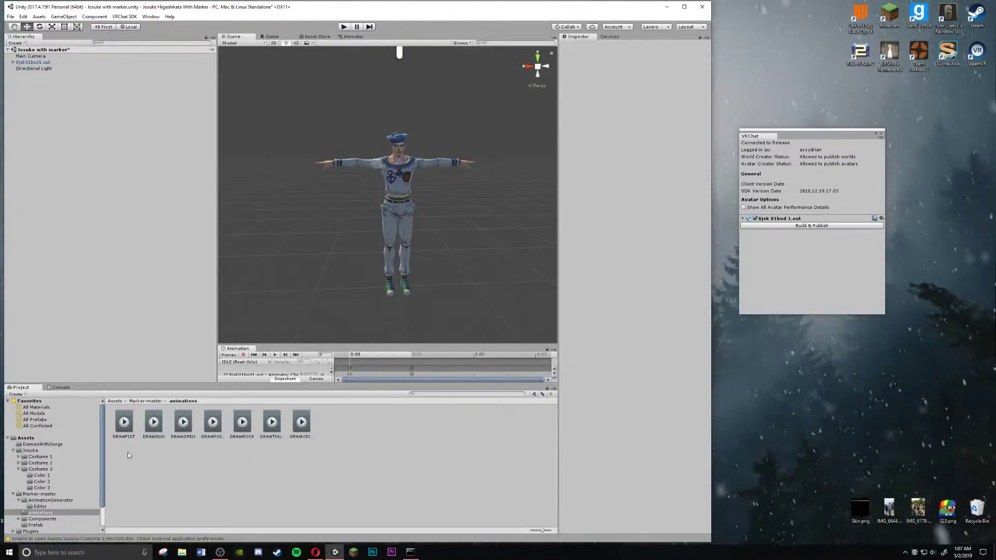
left_click(115, 401)
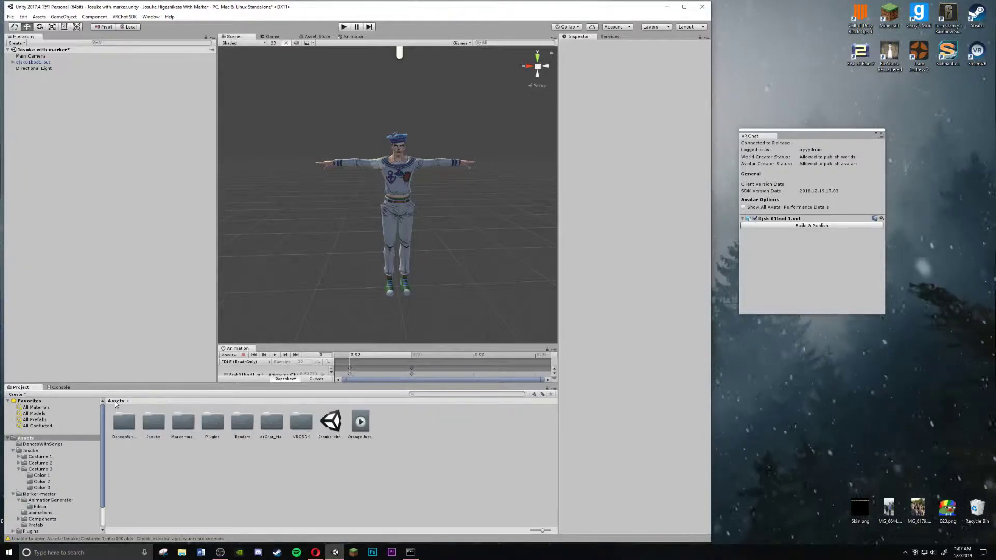
left_click(363, 426)
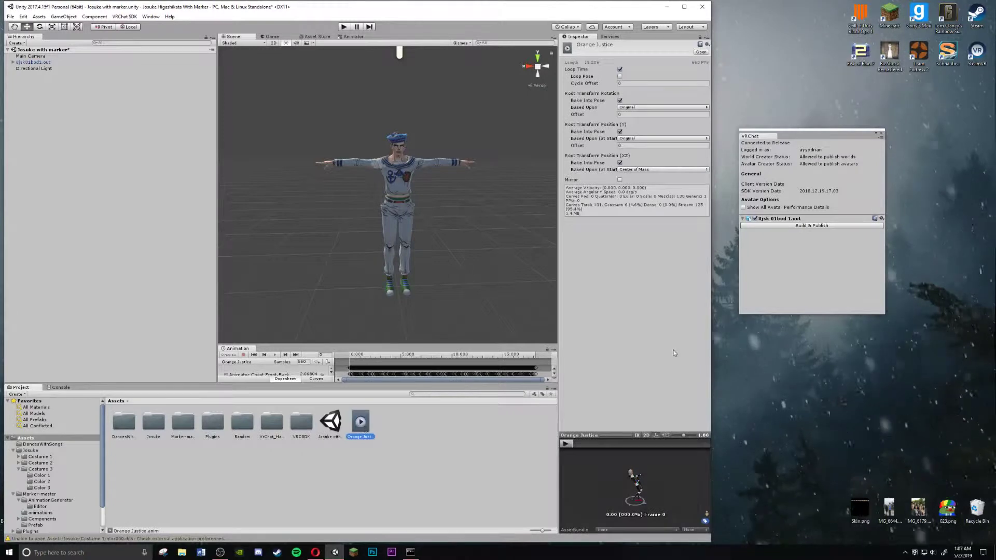
Step: Inspect the avatar's Overrides controller and the New Drawing clip assigned to its HANDGUN gesture
left_click_drag(376, 392, 404, 235)
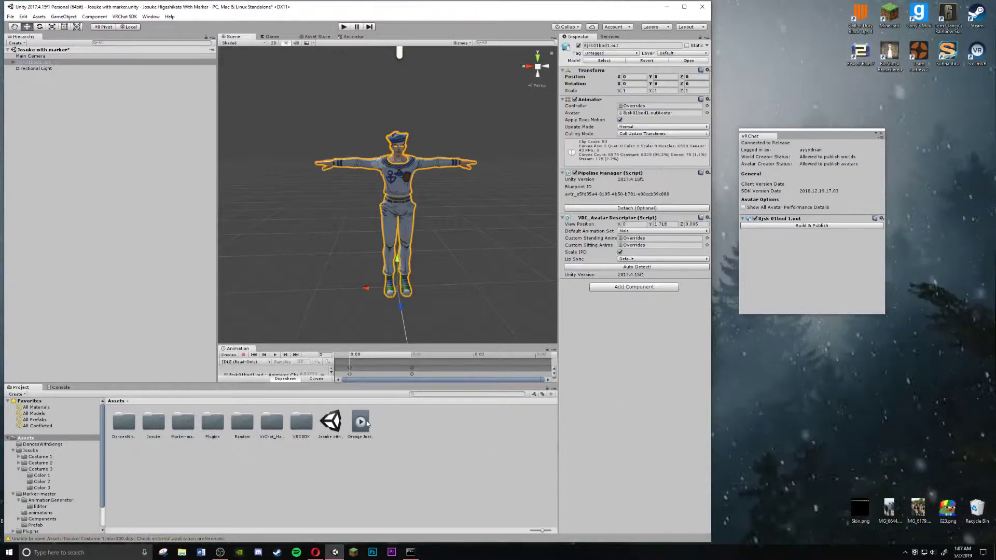
left_click(398, 189)
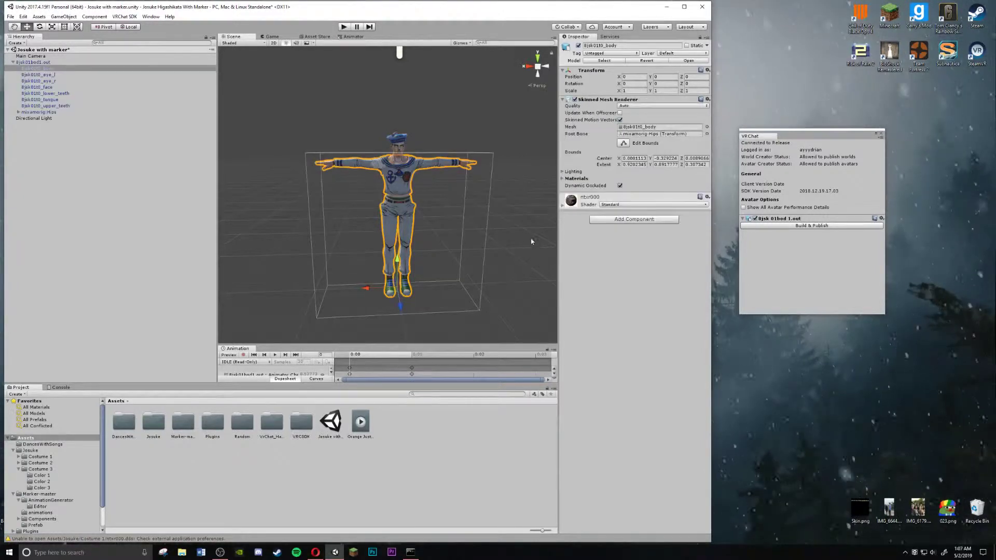
left_click(450, 158)
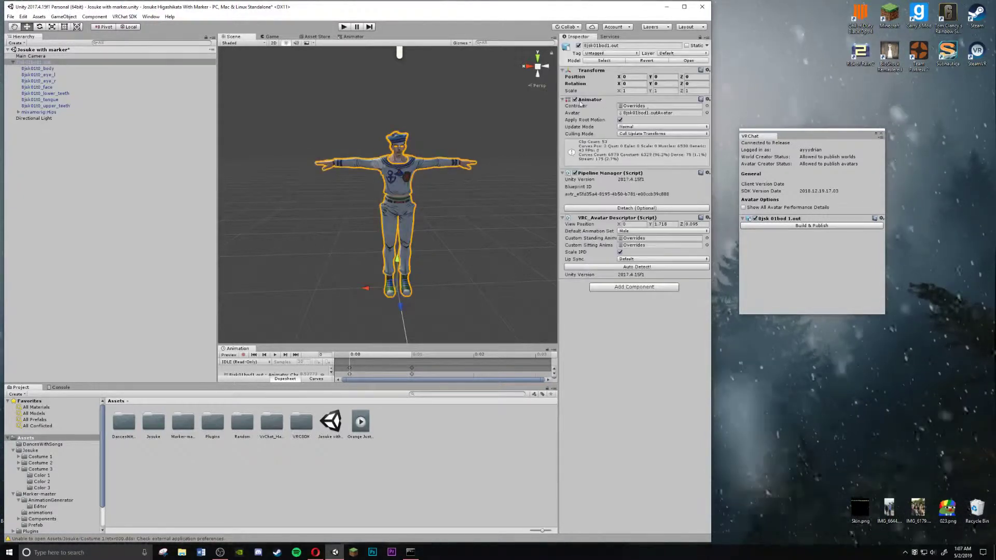
left_click(631, 107)
double_click(631, 106)
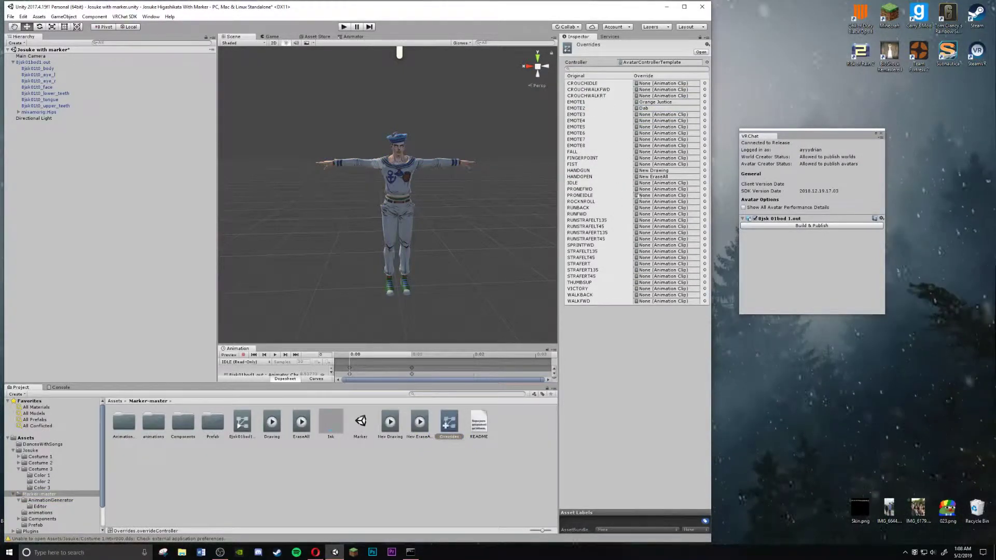
double_click(648, 171)
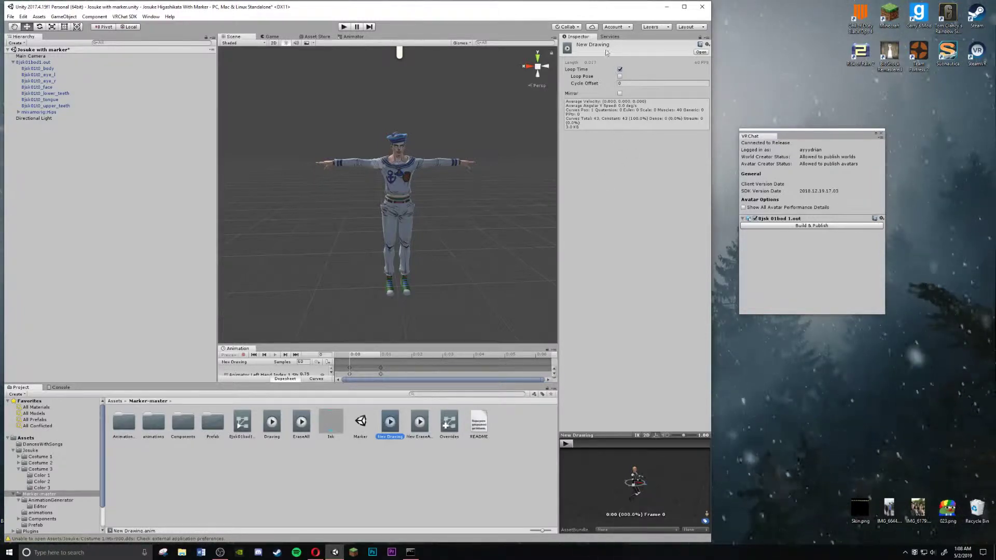
Step: Reselect the avatar, locate its Overrides controller in the Marker-master folder, and clear the selection
left_click(414, 170)
left_click(629, 105)
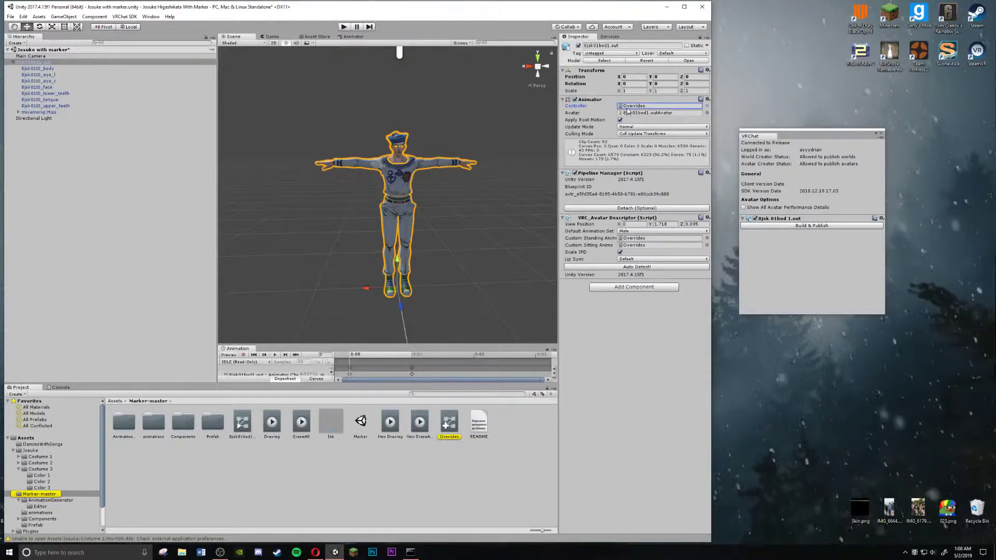
double_click(628, 111)
left_click(555, 81)
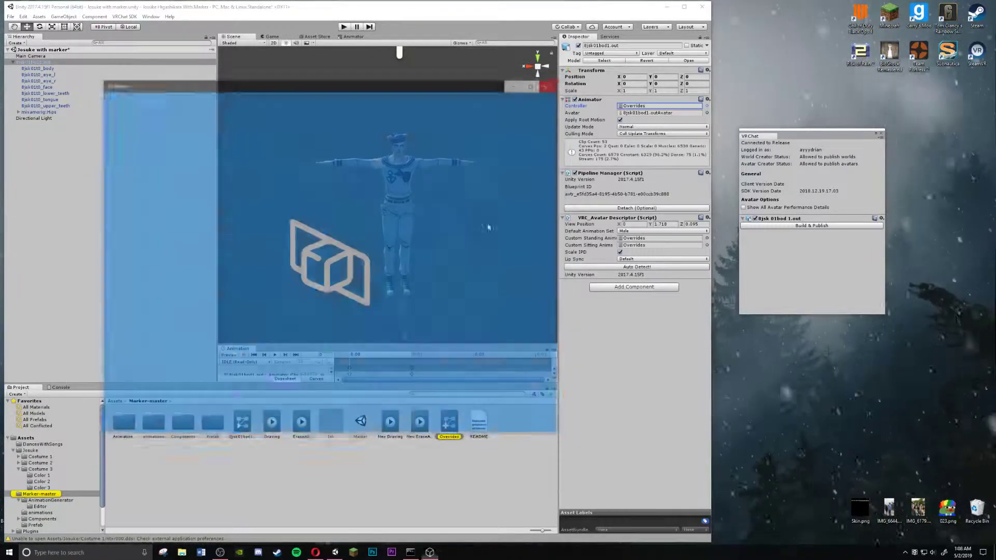
left_click(434, 450)
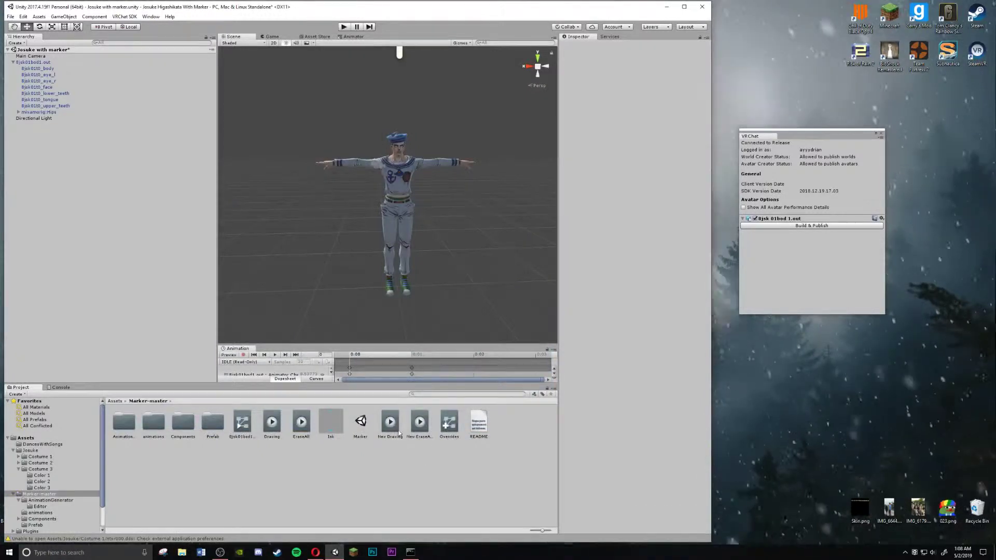
Step: Open the avatar's Overrides controller and assign the New Drawing clip to the THUMBSUP gesture
left_click(430, 182)
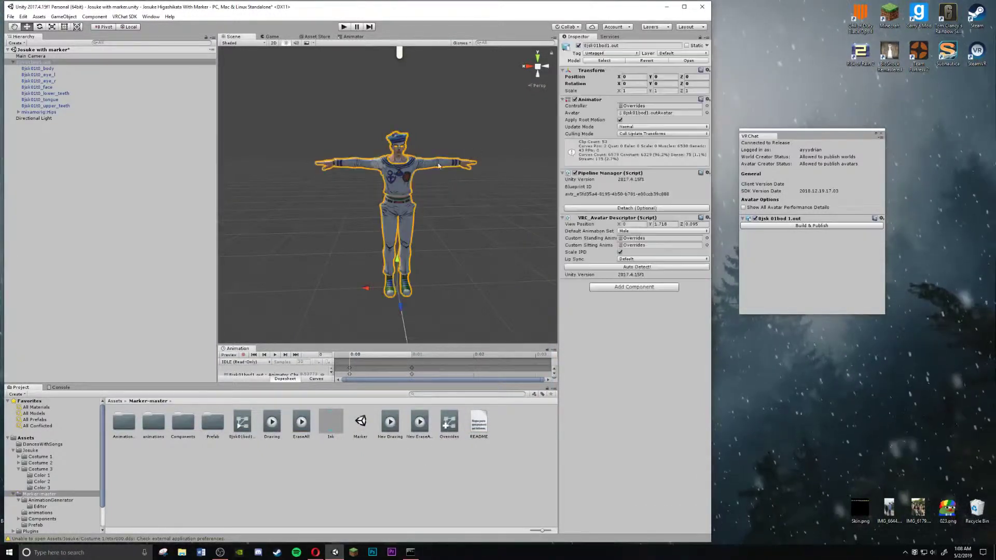
double_click(645, 107)
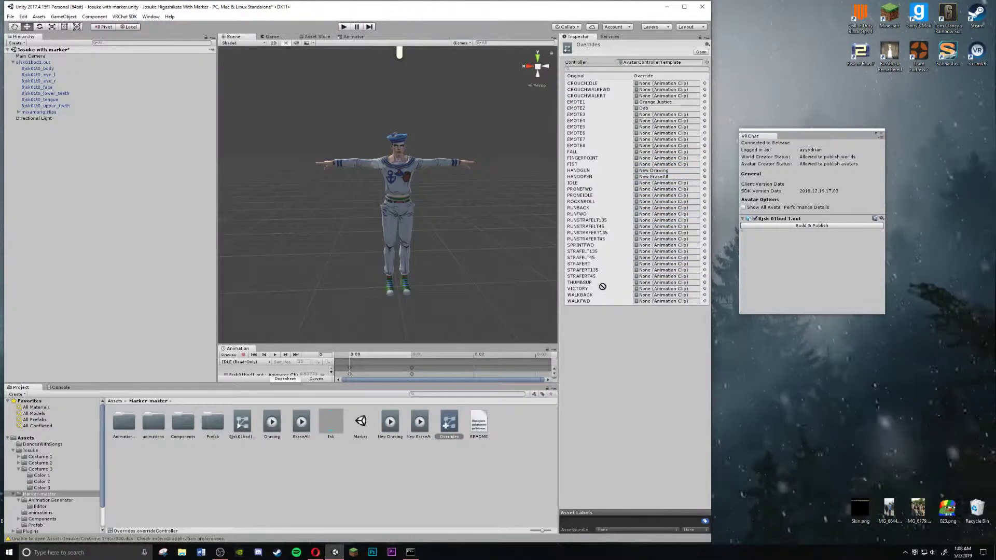
left_click_drag(602, 287, 638, 285)
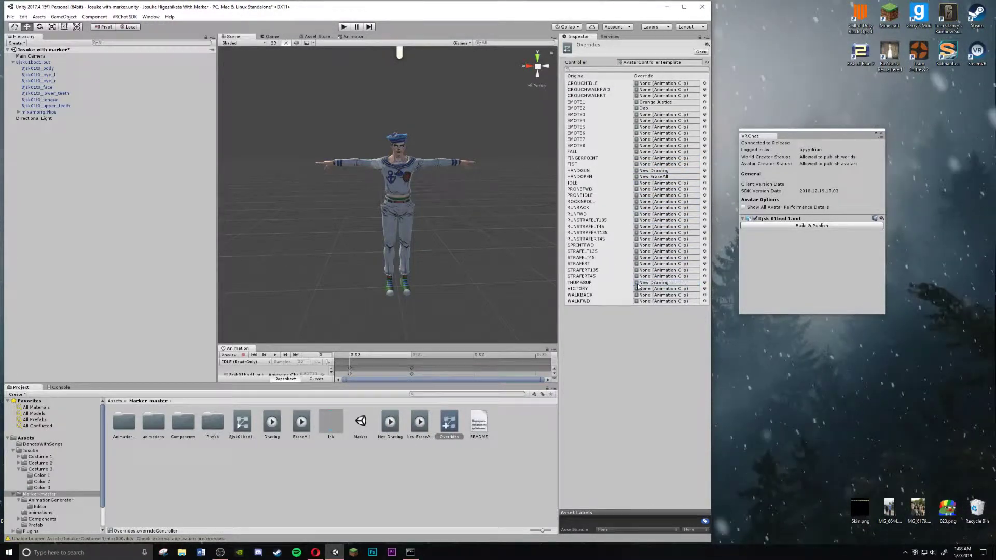
Step: Check the clips in Marker-master's animations folder and the Orange Justice clip in the Assets root, then reselect the avatar
double_click(153, 423)
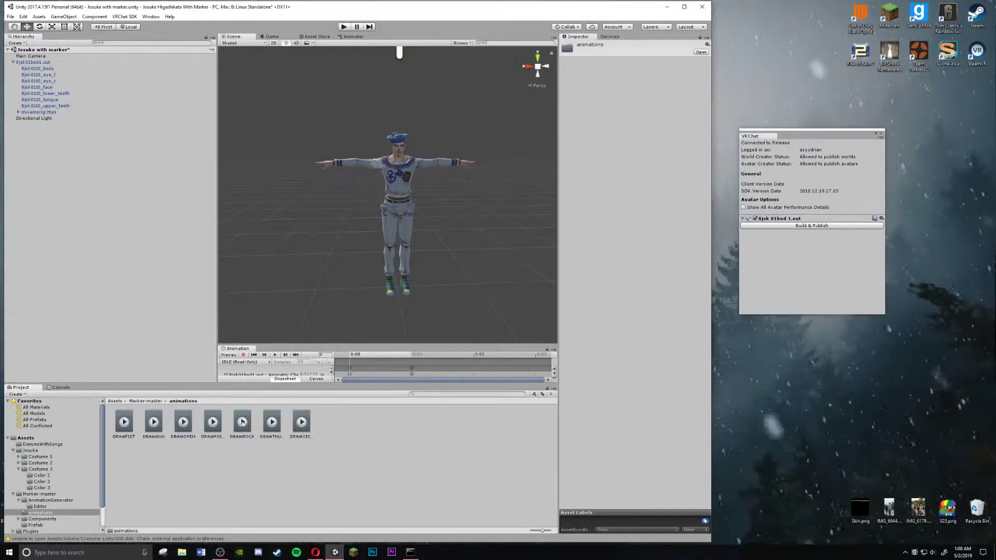
left_click(137, 401)
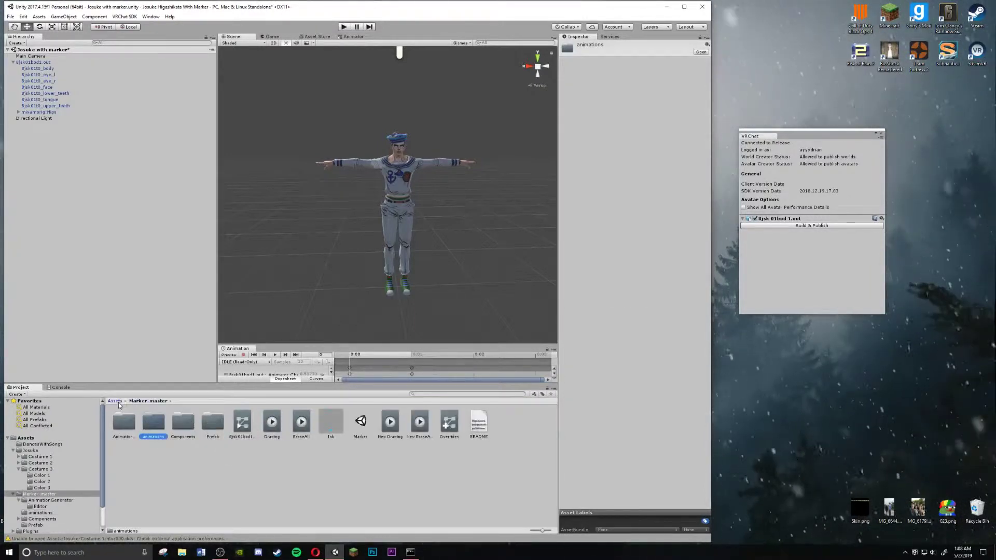
left_click(118, 402)
left_click(362, 422)
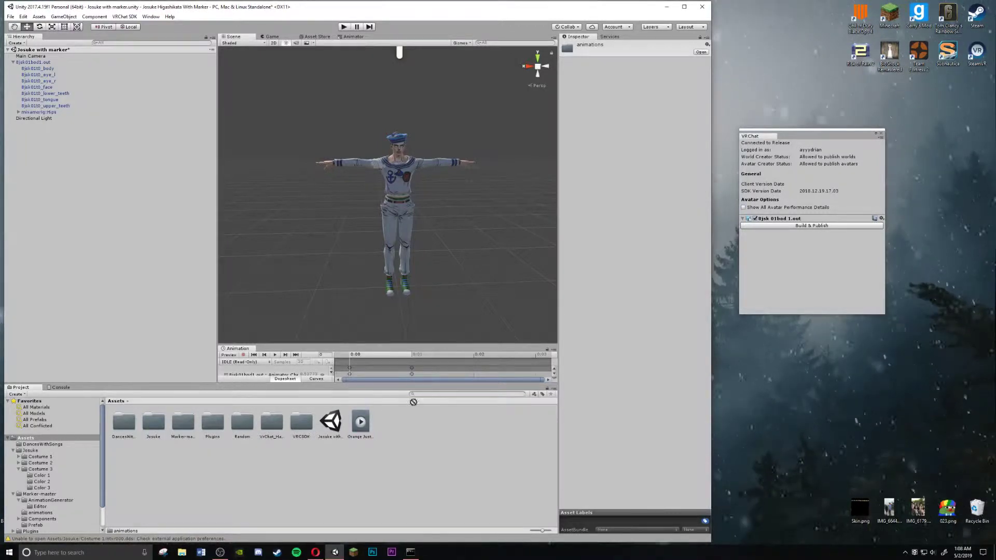
left_click(402, 214)
mouse_move(361, 423)
left_mouse_down()
mouse_move(166, 432)
mouse_move(364, 422)
left_mouse_up()
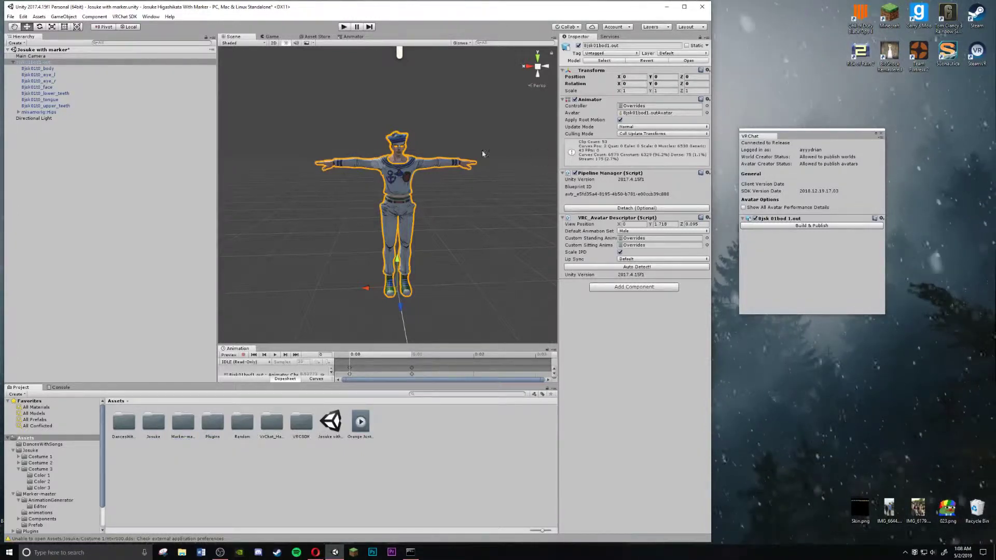
Step: Inspect the clip assignments in the Overrides controller and locate the Get Down clip in the DancesWithSongs folder
double_click(661, 105)
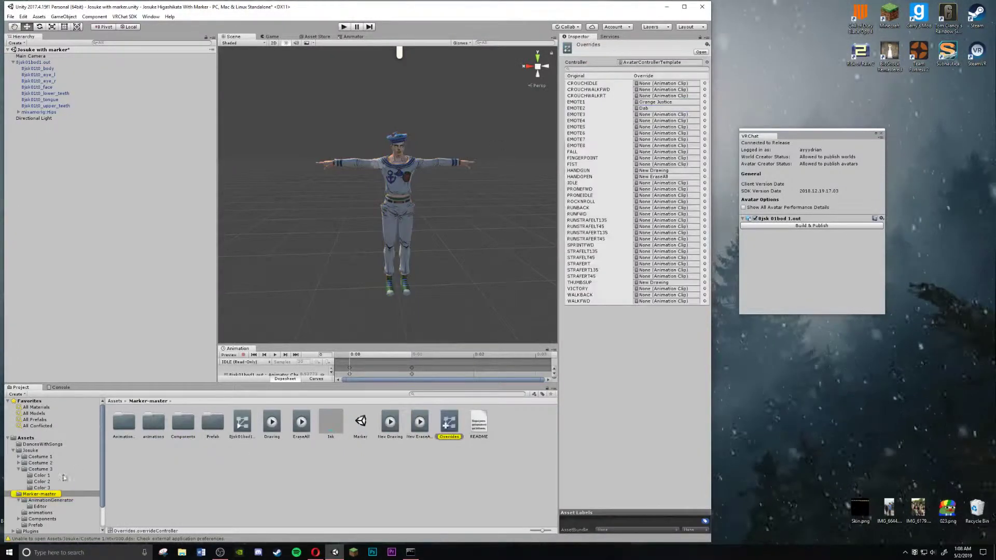
scroll(41, 457, "down", 1)
scroll(34, 449, "up", 1)
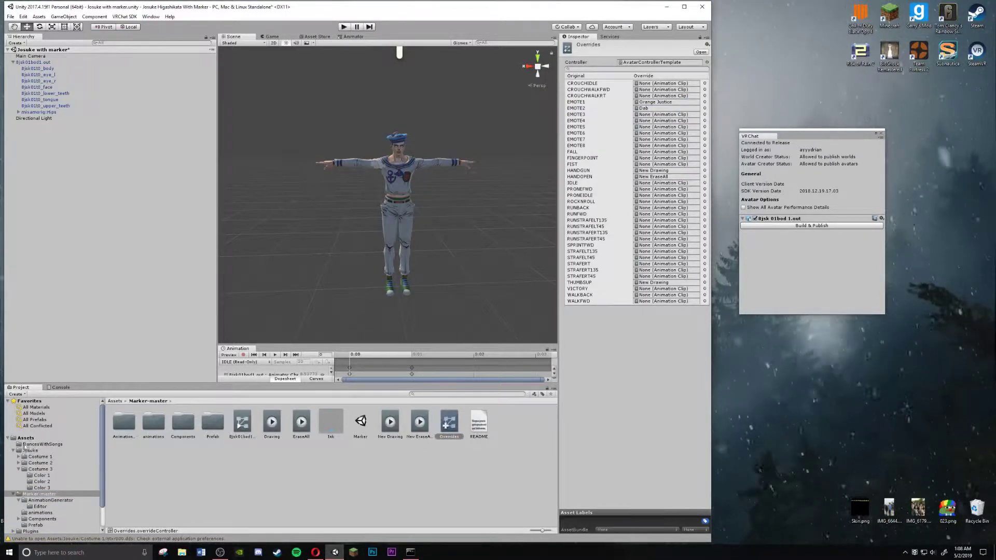
left_click(32, 444)
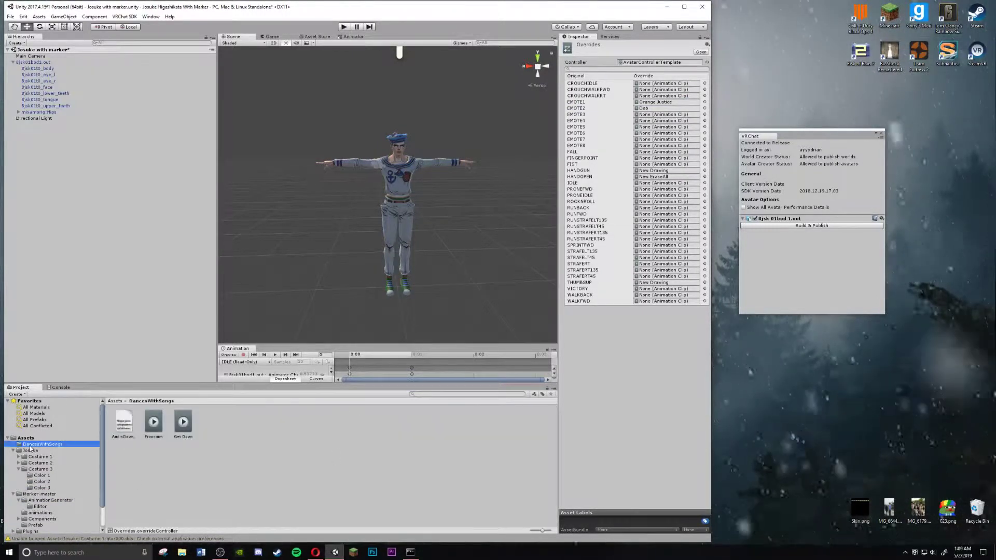
left_click(184, 425)
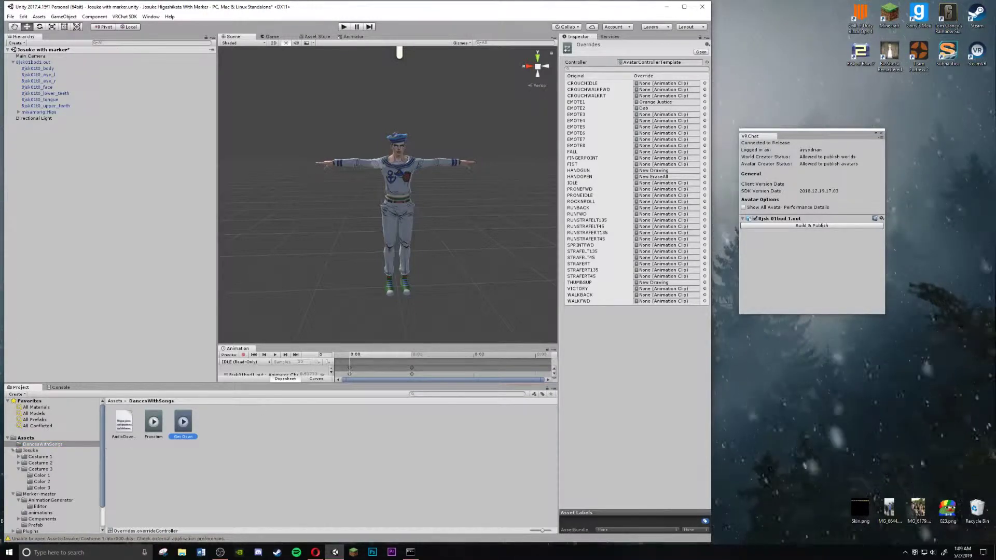
Step: Reselect the avatar in the scene, view it from a slightly different angle, and recheck its Overrides controller's emote assignments
left_click(378, 179)
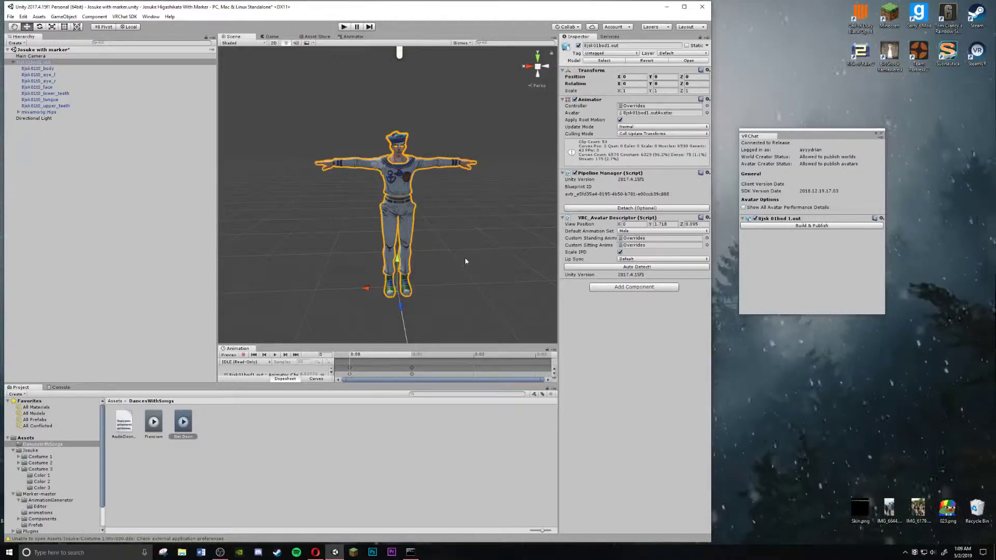
mouse_move(465, 262)
left_mouse_down("alt")
mouse_move(433, 255)
mouse_move(459, 289)
mouse_move(452, 293)
mouse_move(452, 270)
left_mouse_up("alt")
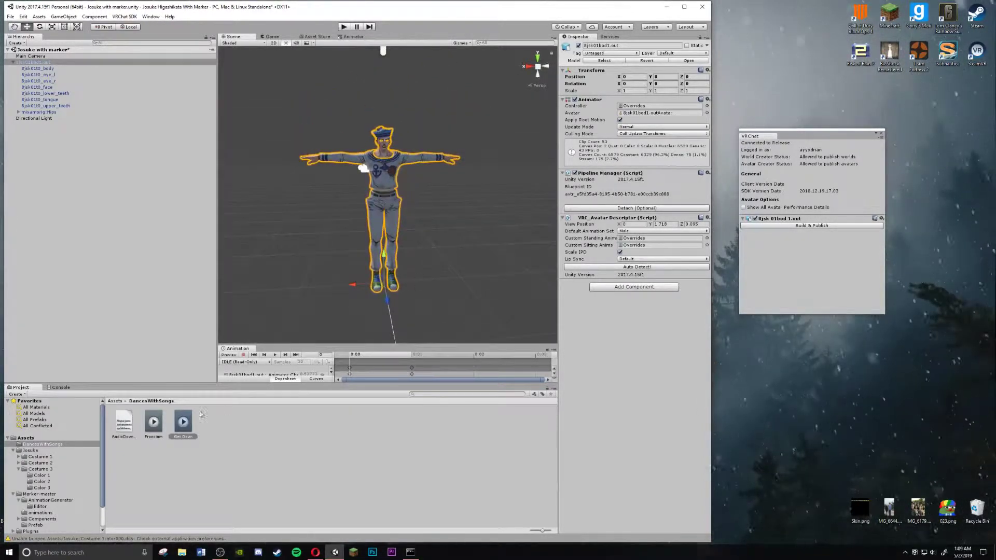
left_click(400, 245)
left_click(381, 210)
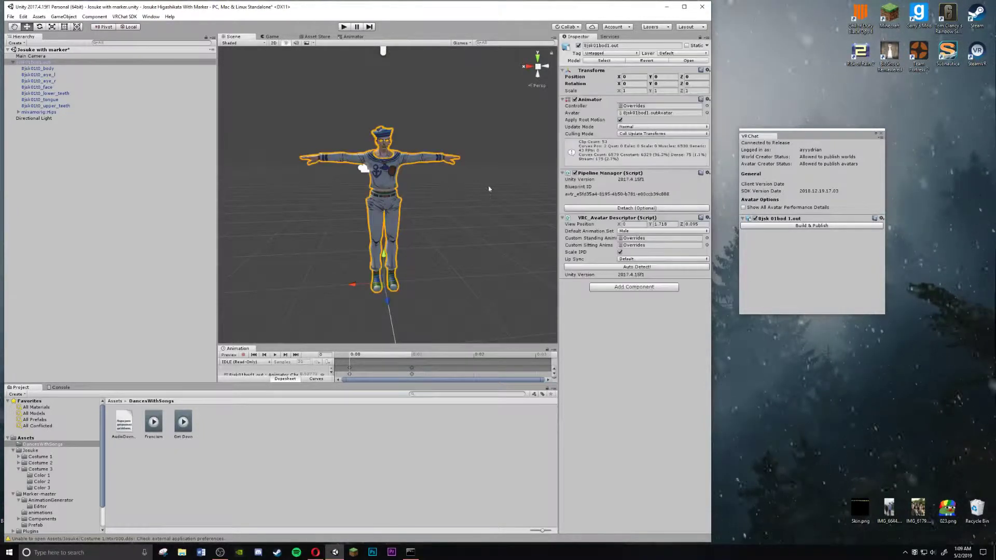
left_click_drag(459, 118, 437, 170)
left_click(390, 181)
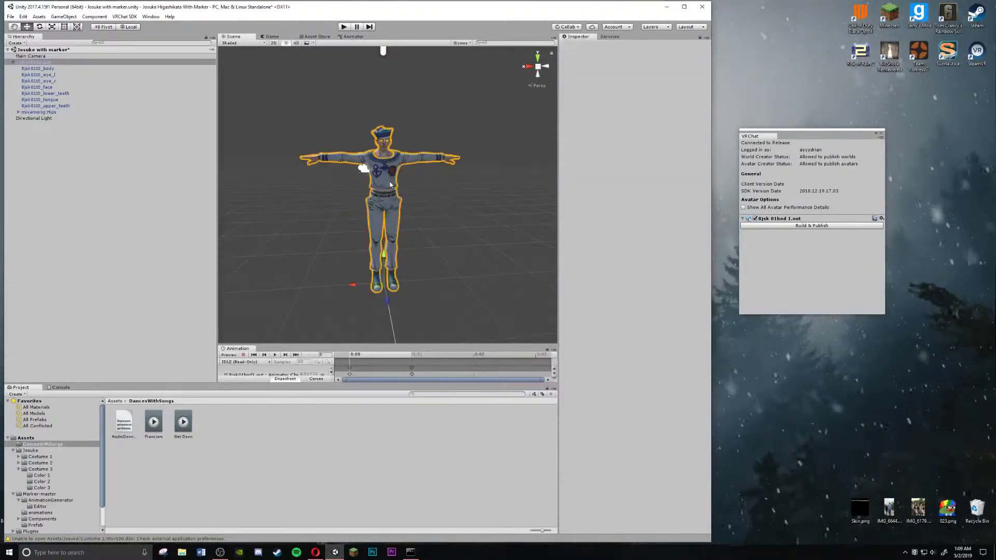
double_click(634, 106)
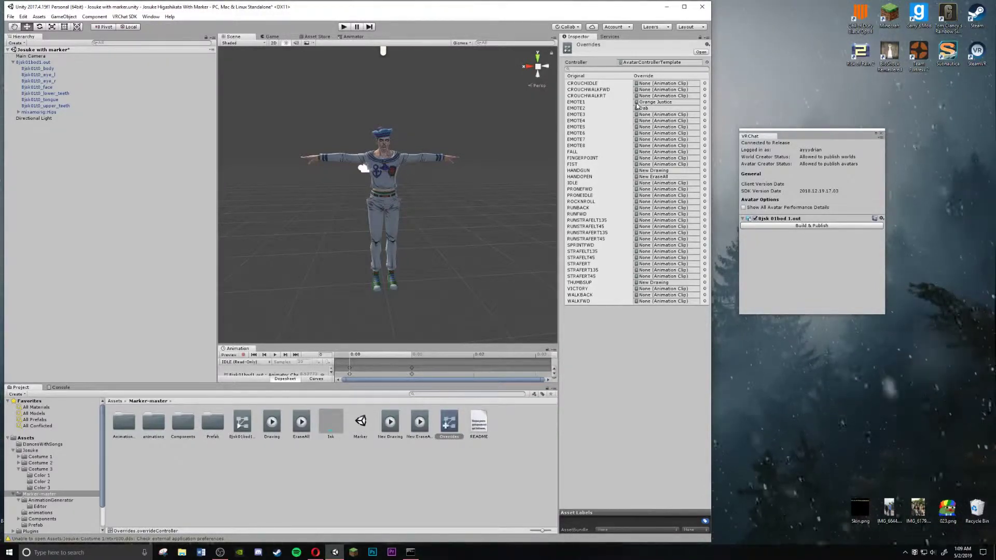
left_click(398, 169)
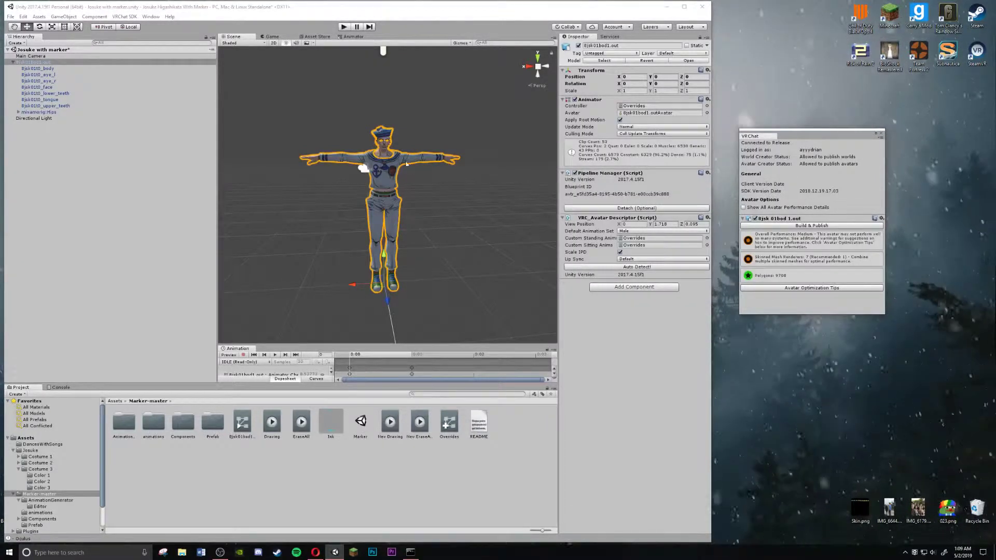
Step: Close the VRChat build control panel and look over the avatar in the scene
left_click(881, 134)
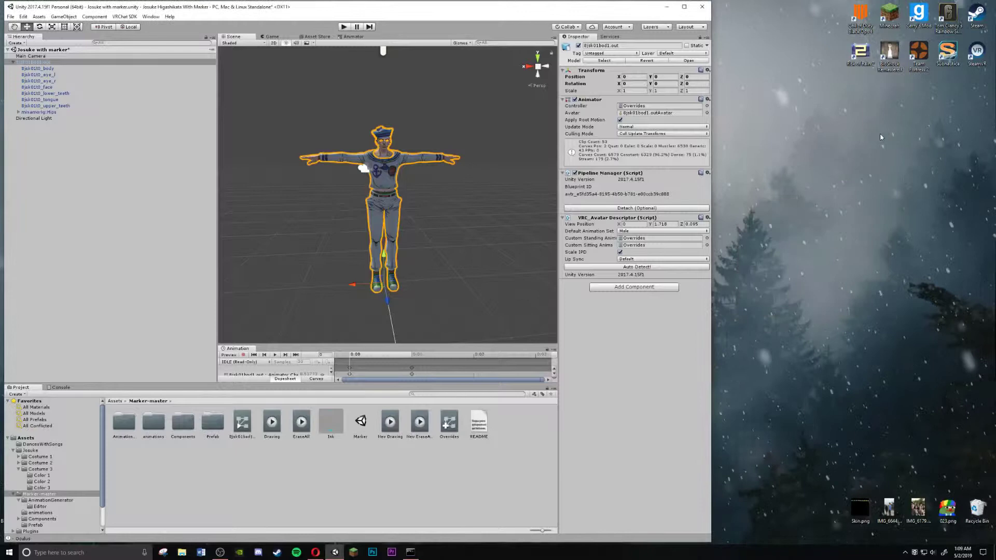
left_click(438, 126)
left_click_drag(456, 119, 369, 206)
key("w")
right_click_drag(369, 202, 399, 148)
key("s")
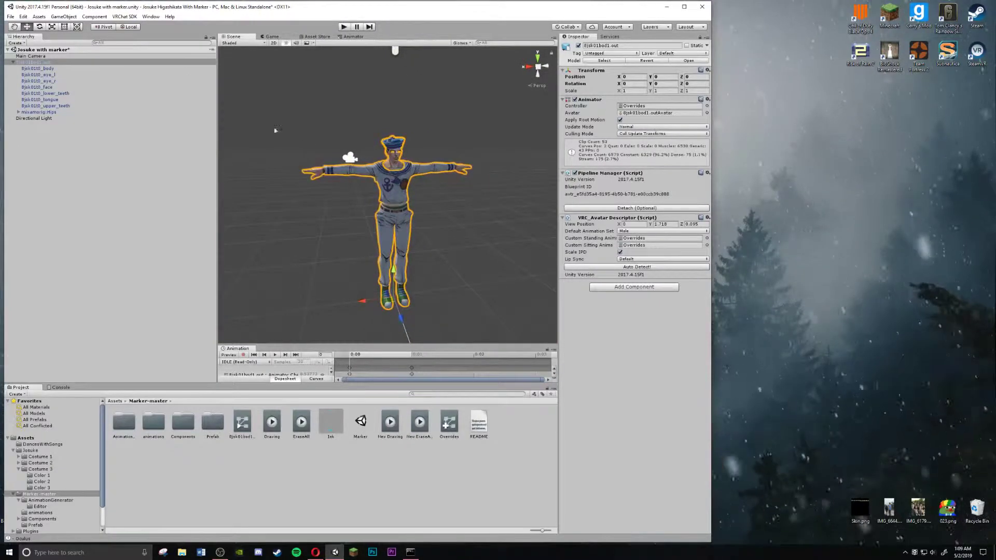
Step: Show the VRChat SDK build control panel, widen it slightly, and start Build & Publish for the avatar
left_click(125, 16)
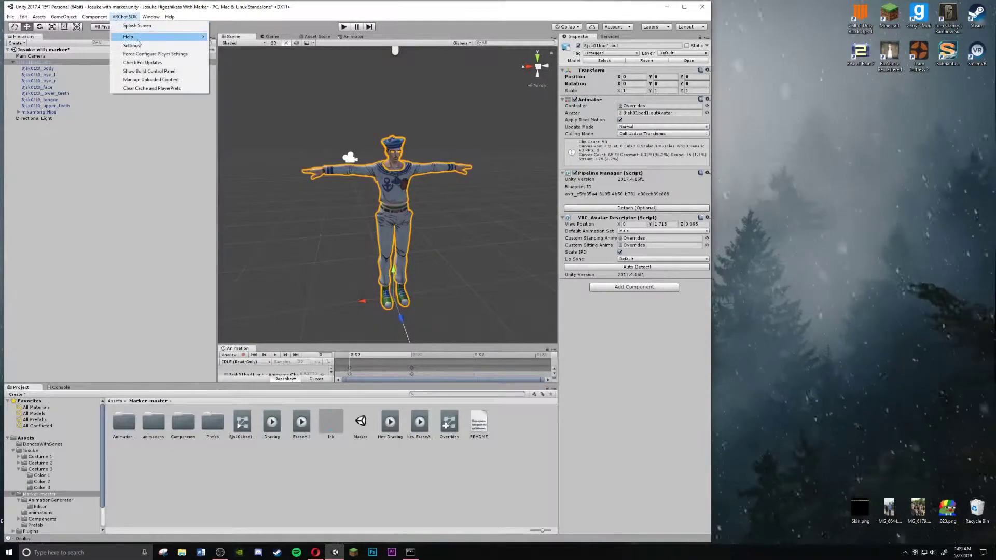
left_click(148, 71)
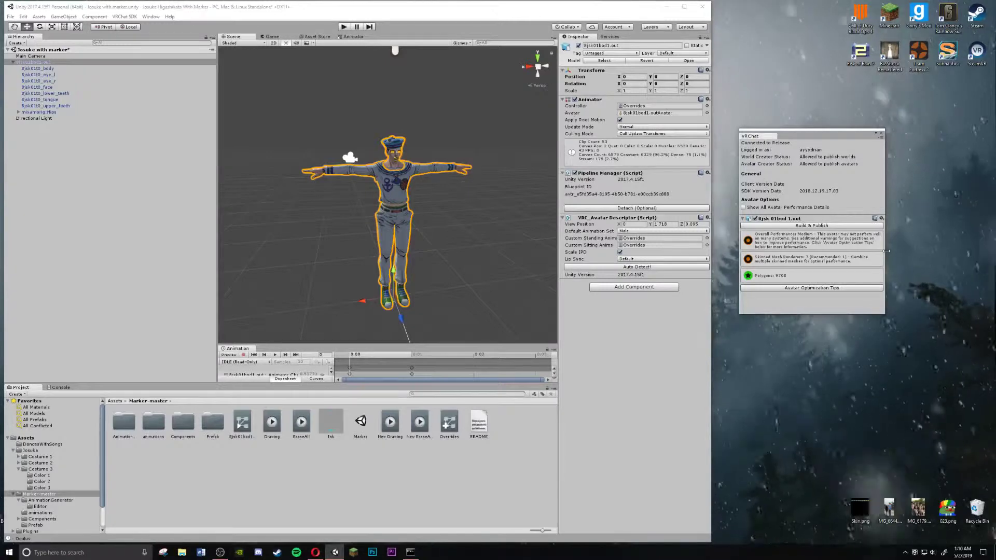
left_click_drag(887, 252, 903, 252)
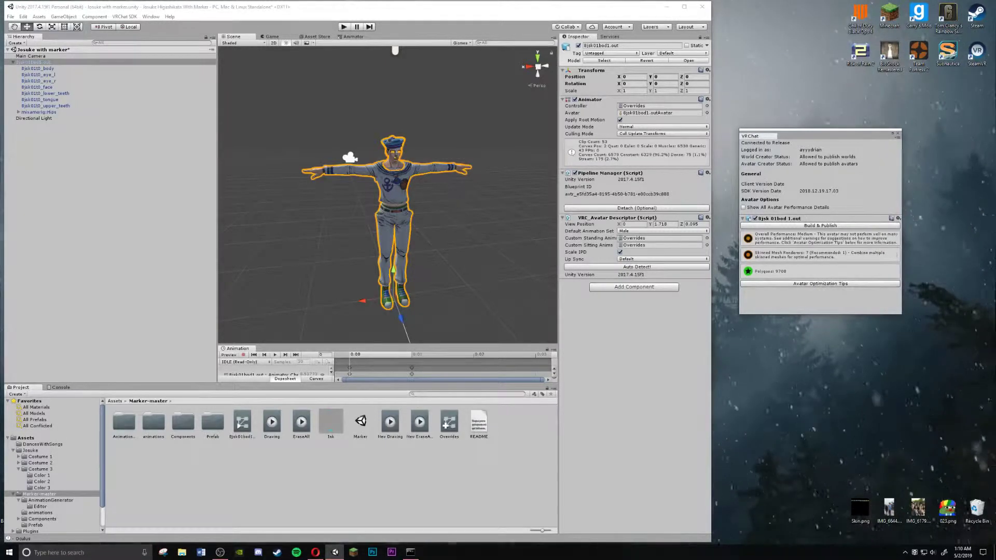
left_click(818, 227)
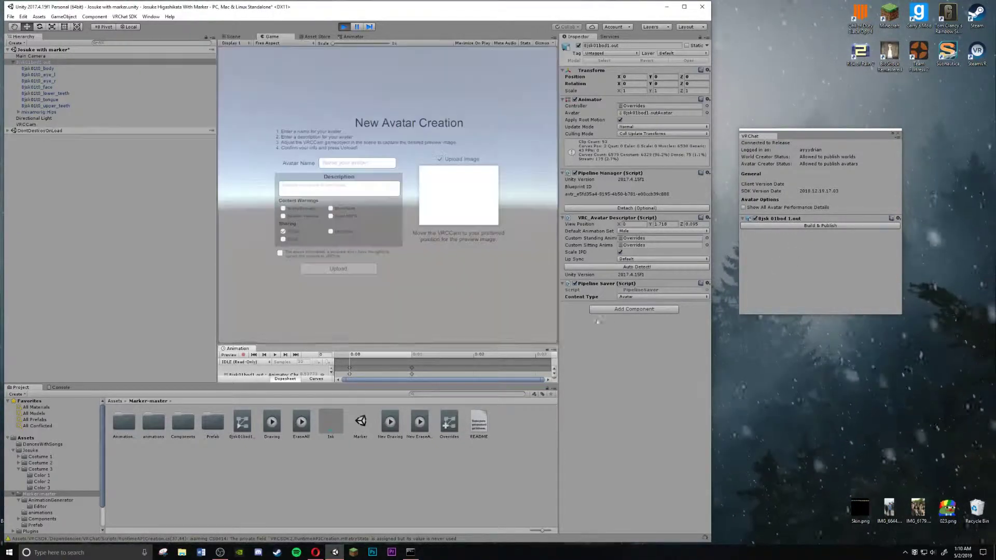
Step: Review the avatar name and description fields in the VRChat avatar upload form
left_click(362, 193)
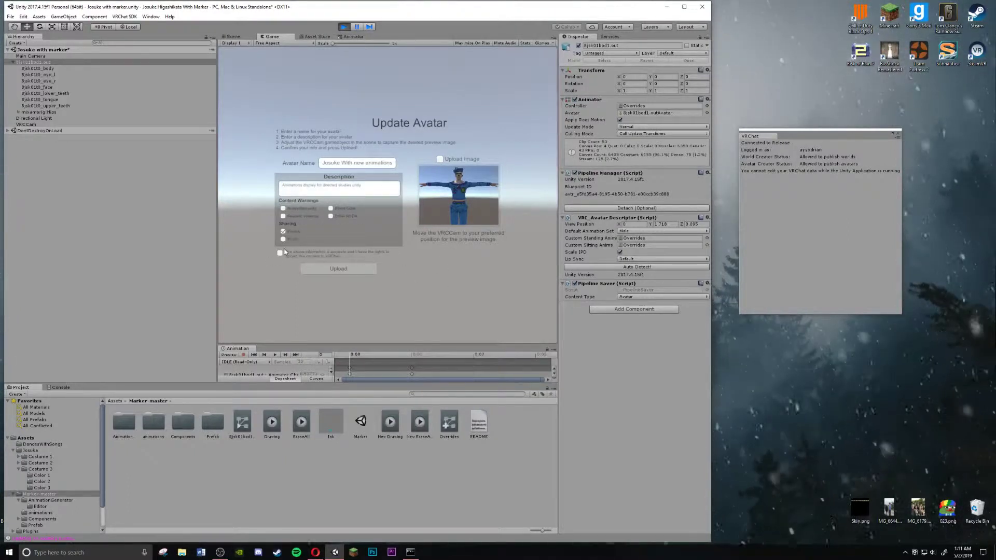
left_click(382, 164)
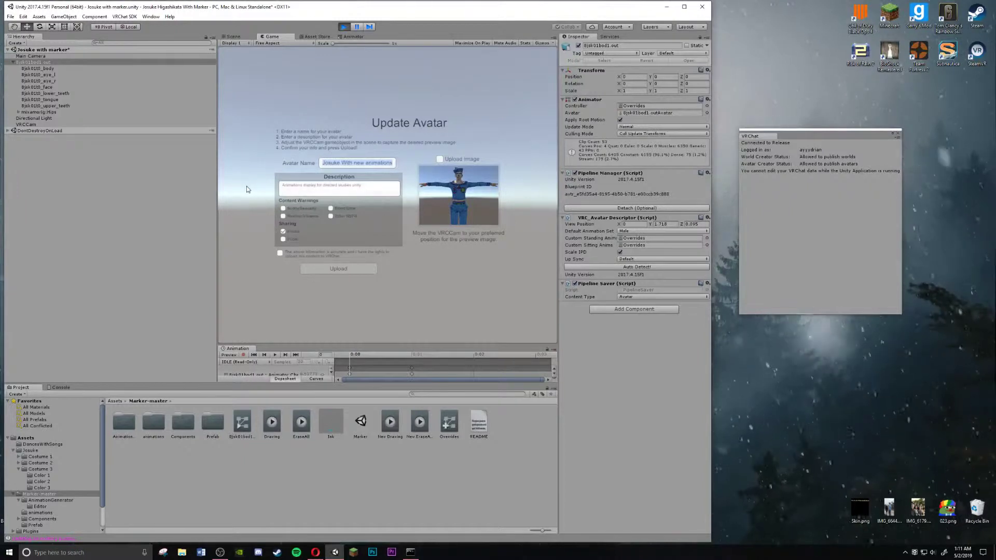
left_click(378, 184)
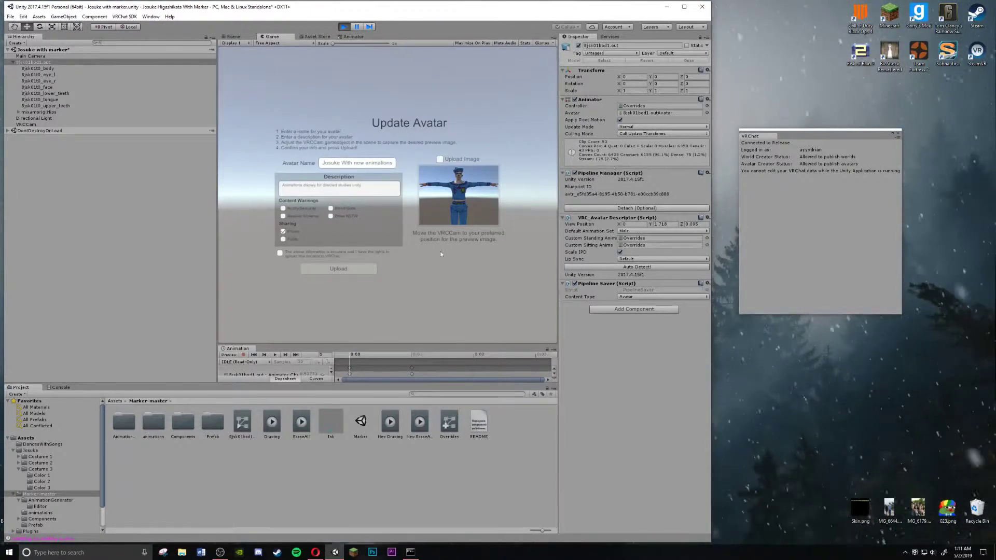
left_click(702, 6)
left_click(413, 292)
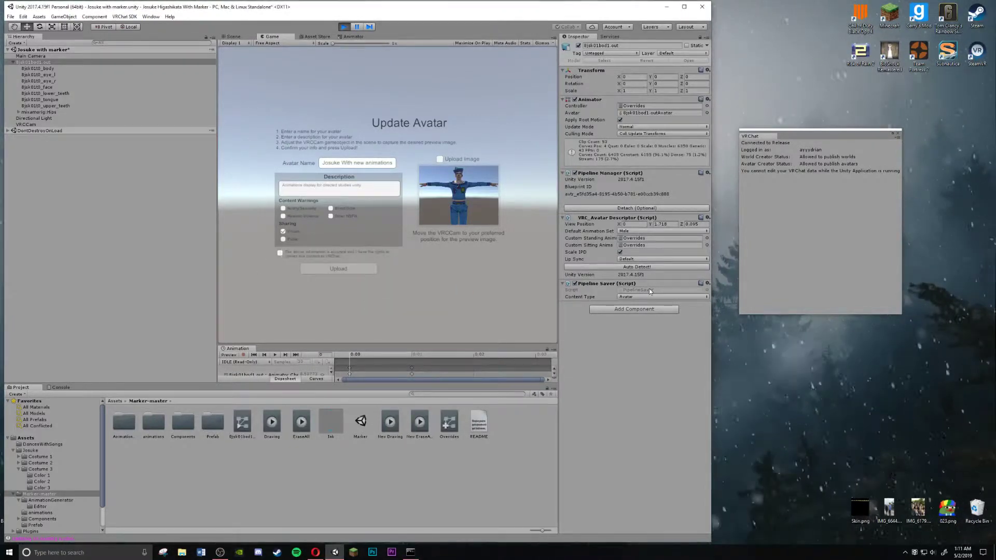